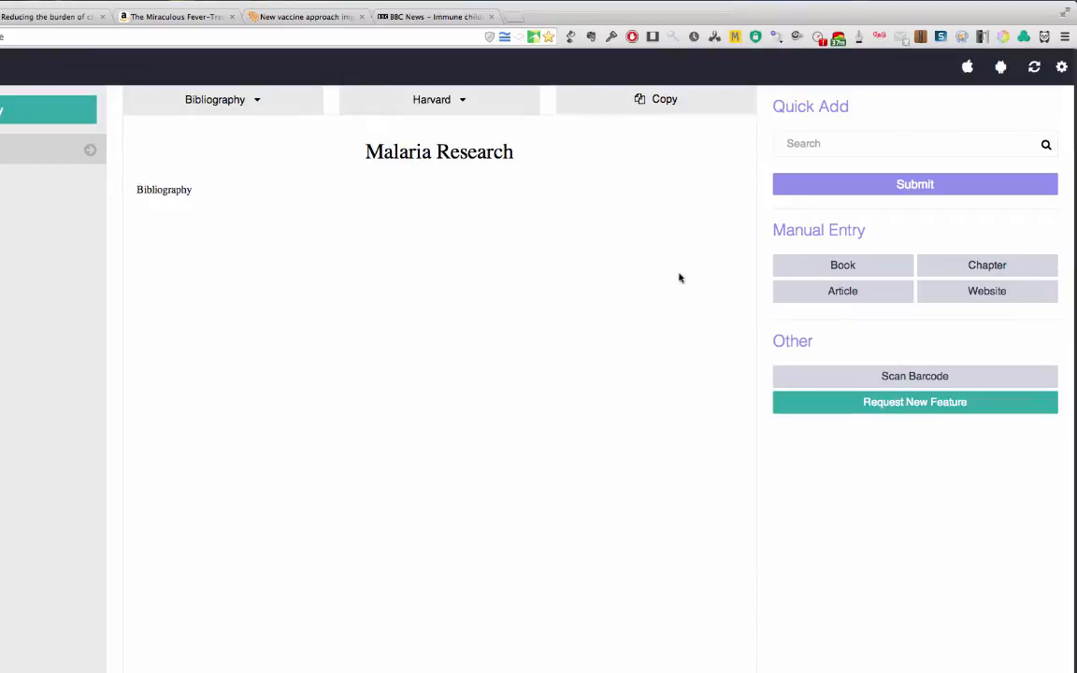
Step: Look through the manual entry forms for Book, Chapter, Article and Website, and return to Quick Add
{"action": "left_click", "coordinate": [842, 266]}
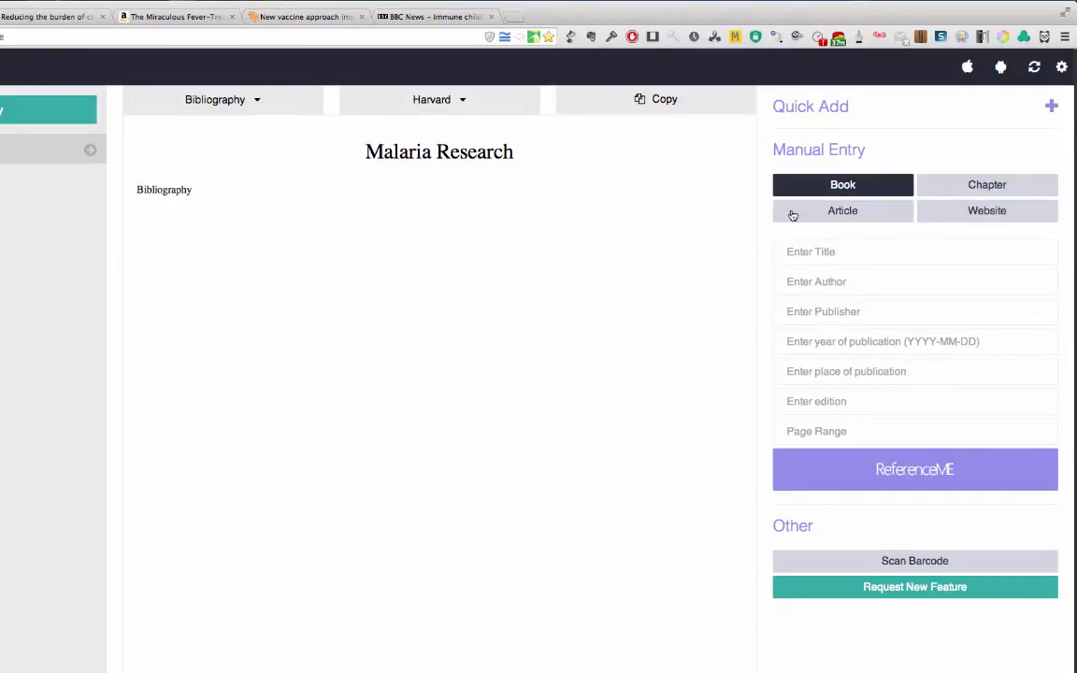
{"action": "left_click", "coordinate": [974, 186]}
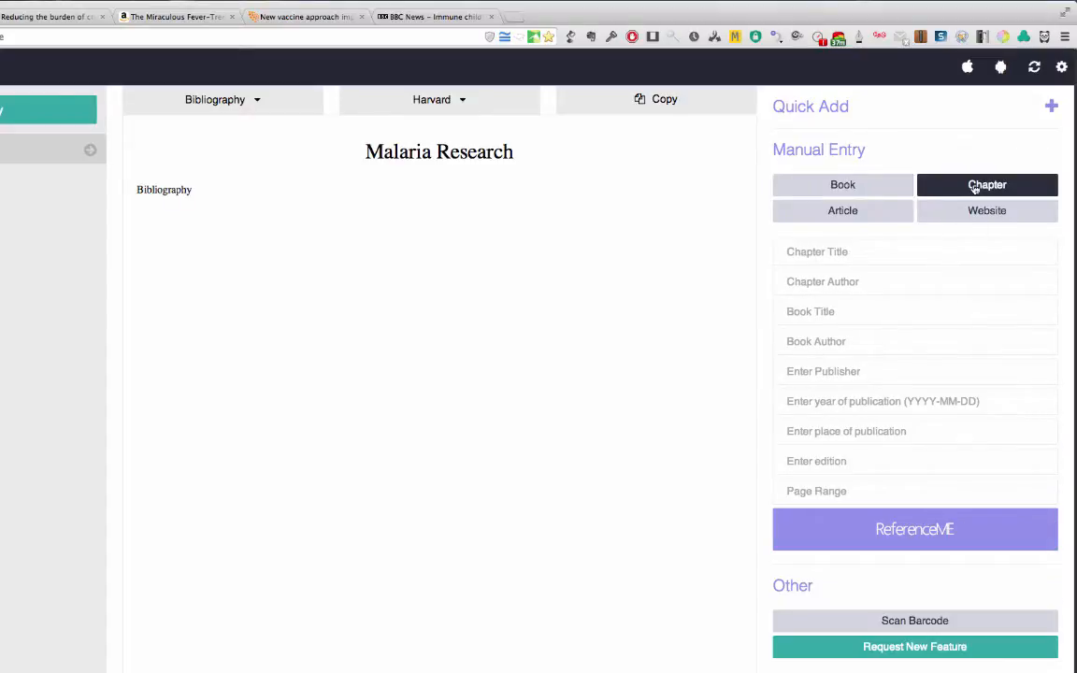
{"action": "left_click", "coordinate": [873, 217]}
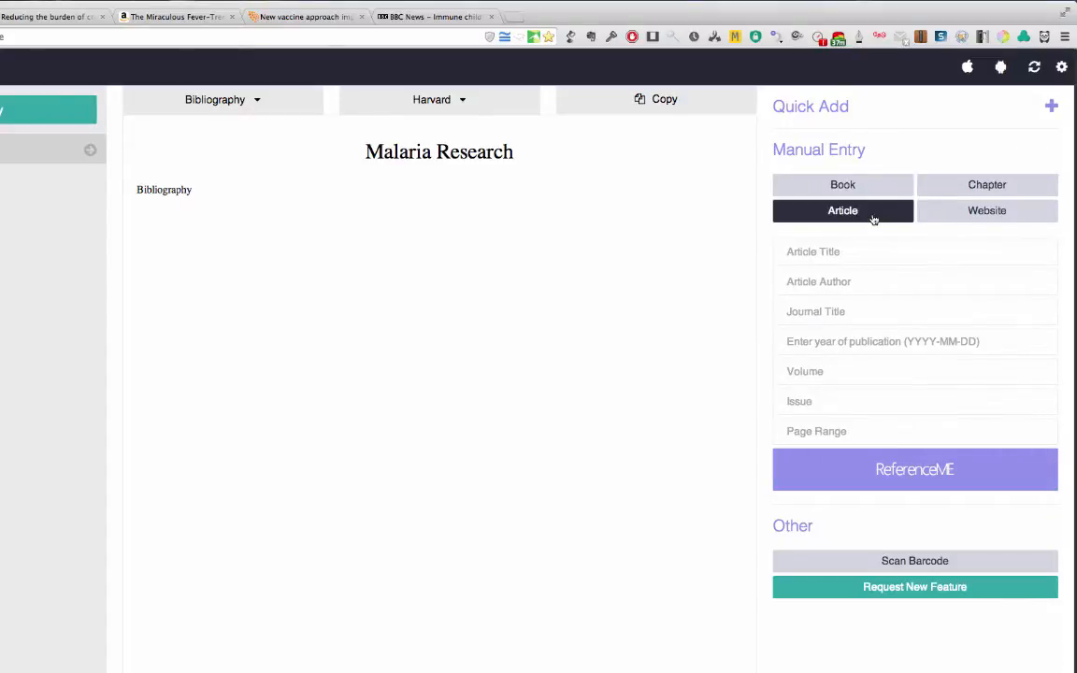
{"action": "left_click", "coordinate": [973, 219]}
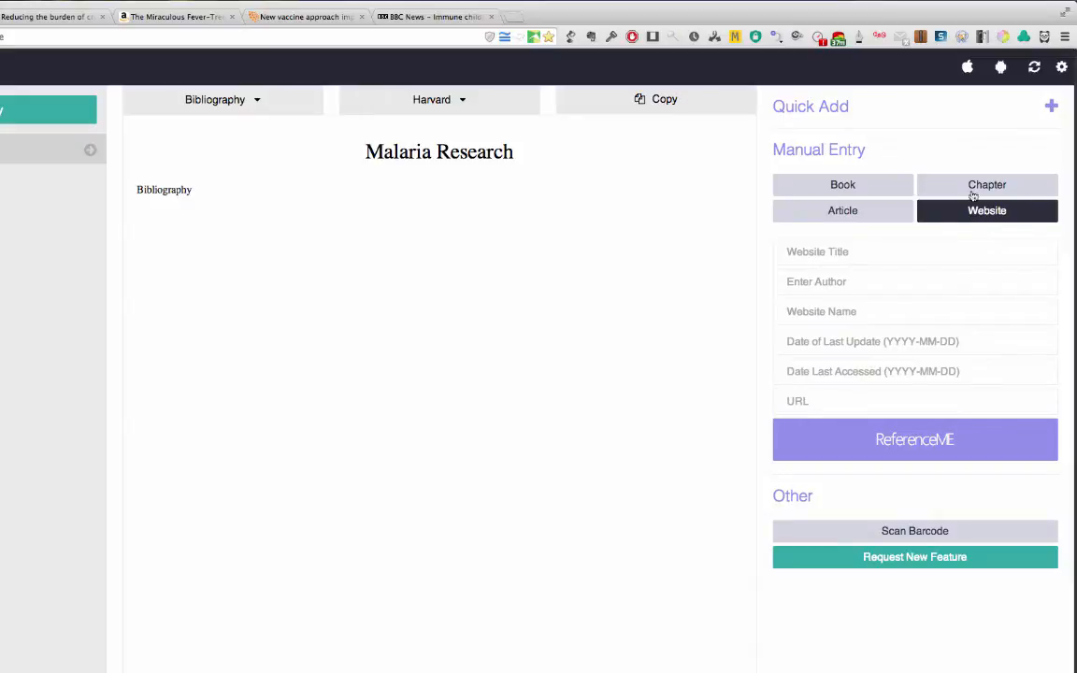
{"action": "left_click", "coordinate": [1050, 106]}
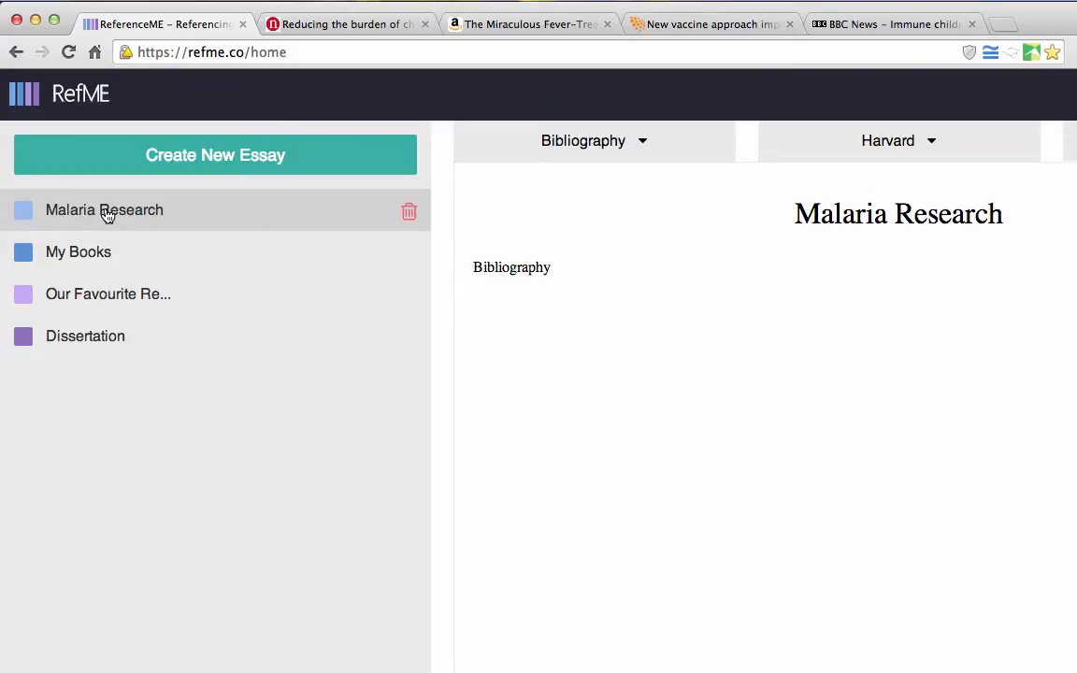
Step: Open the name form for creating a new essay project and cancel it
{"action": "left_click", "coordinate": [188, 167]}
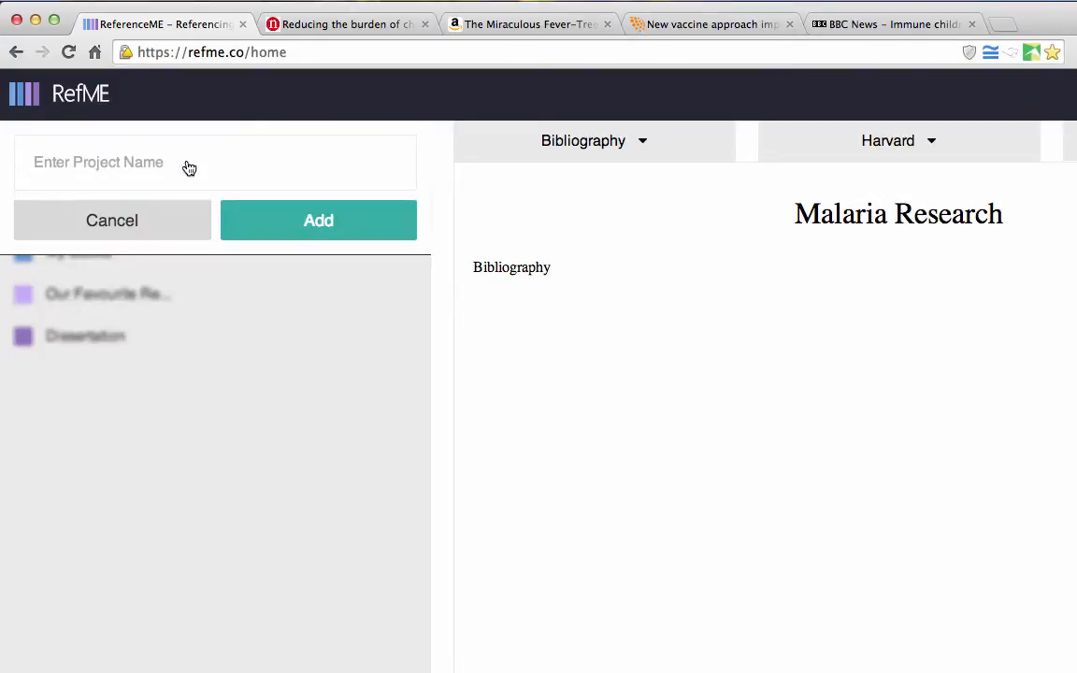
{"action": "left_click", "coordinate": [156, 223]}
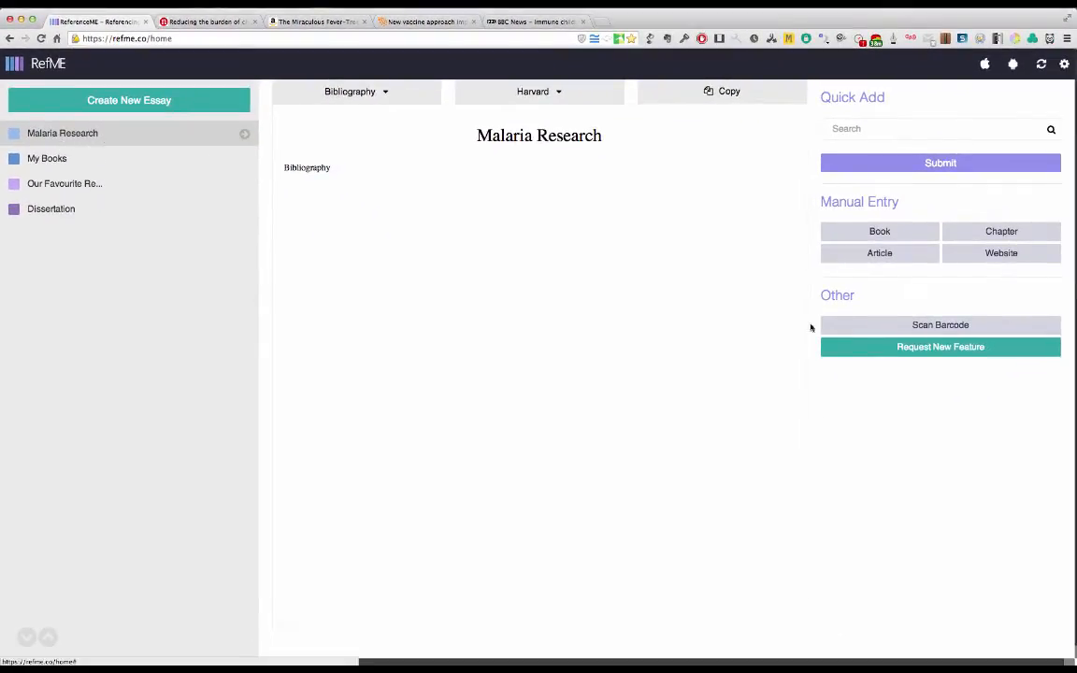
Step: Copy the DOI 10.1038/nature05445 from the Nature paper on reducing the burden of childhood malaria in Africa
{"action": "left_click", "coordinate": [850, 135]}
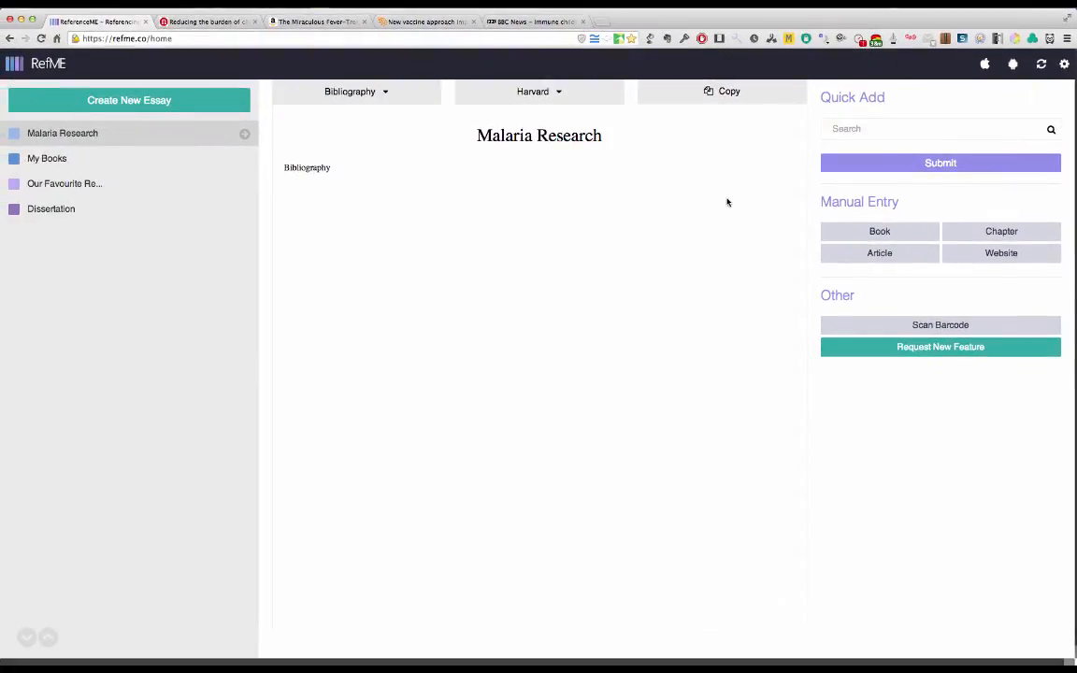
{"action": "left_click", "coordinate": [204, 21]}
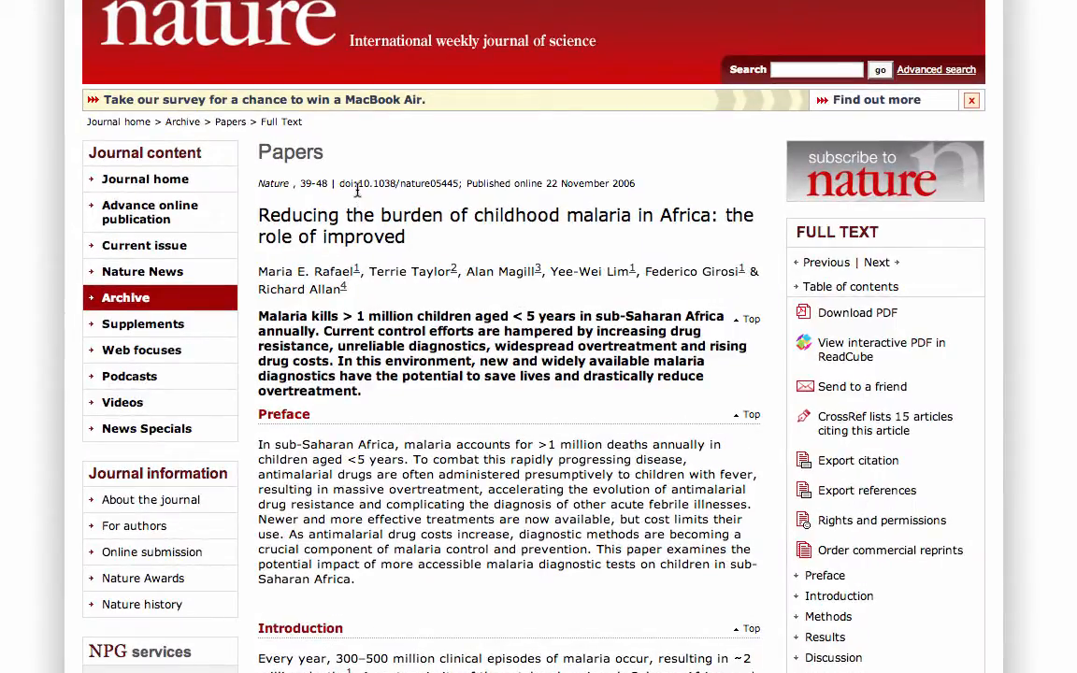
{"action": "left_click_drag", "start_coordinate": [357, 186], "coordinate": [458, 184]}
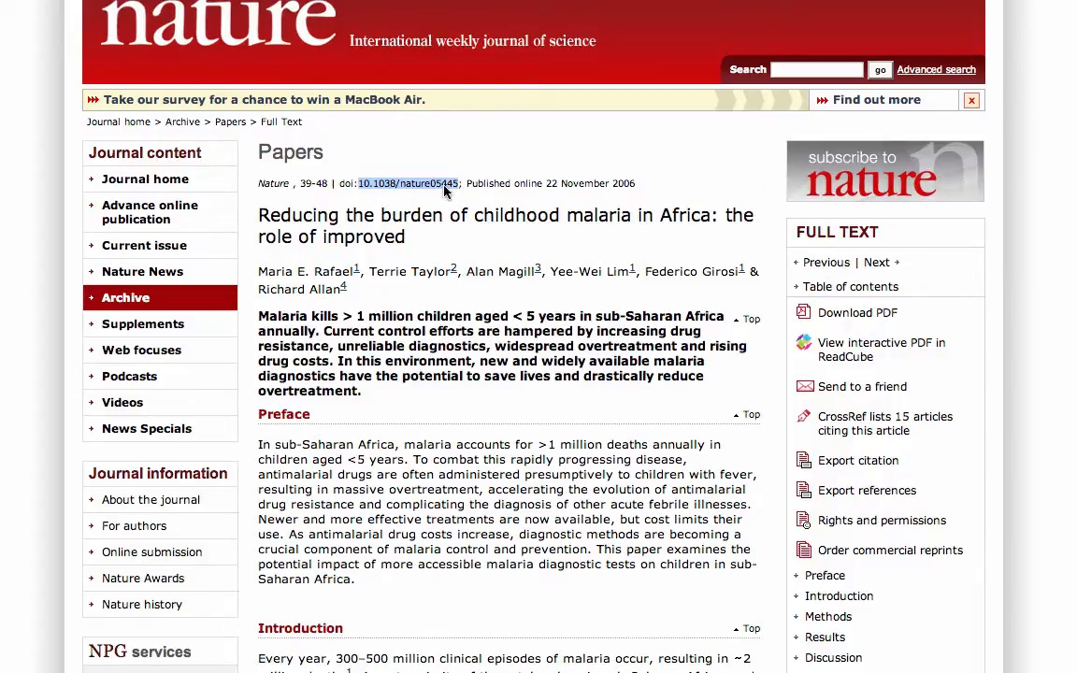
{"action": "right_click", "coordinate": [445, 190]}
{"action": "left_click", "coordinate": [467, 199]}
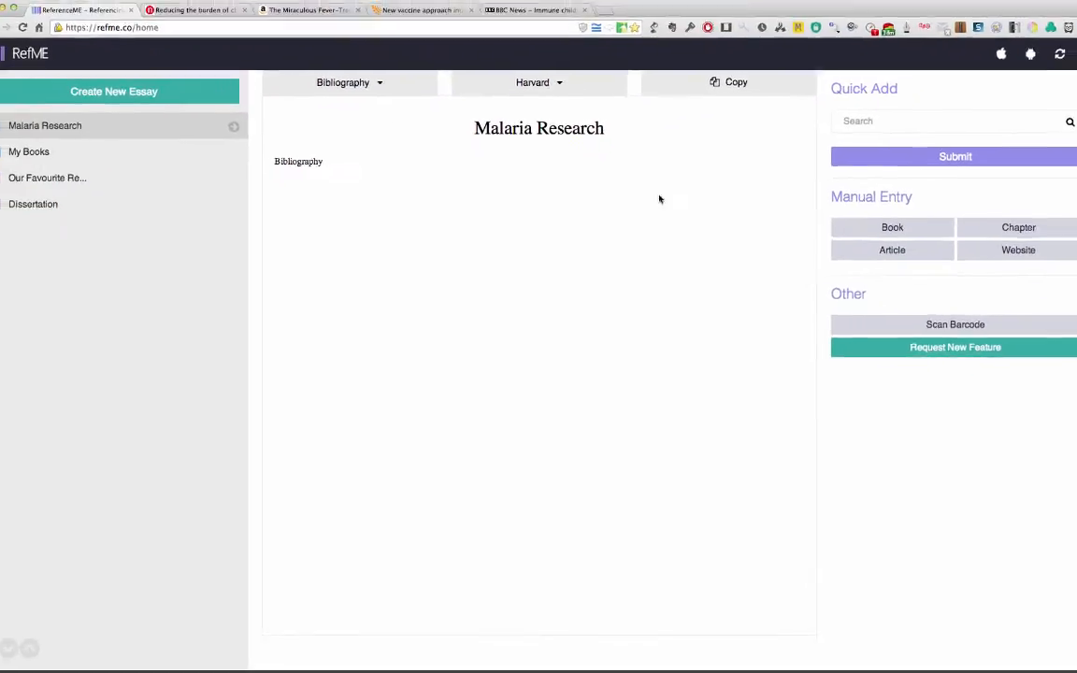
Step: Quick-add the Nature paper to the Malaria Research bibliography by its copied DOI and accept the reference details
{"action": "left_click", "coordinate": [856, 129]}
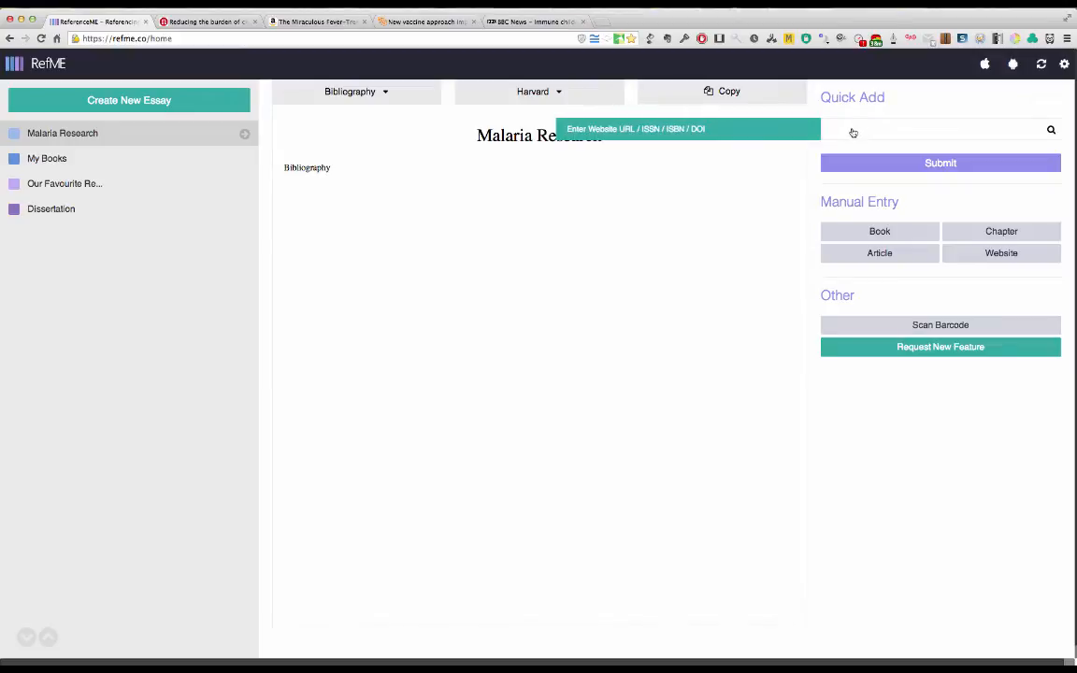
{"action": "right_click", "coordinate": [850, 130]}
{"action": "left_click", "coordinate": [878, 183]}
{"action": "left_click", "coordinate": [942, 164]}
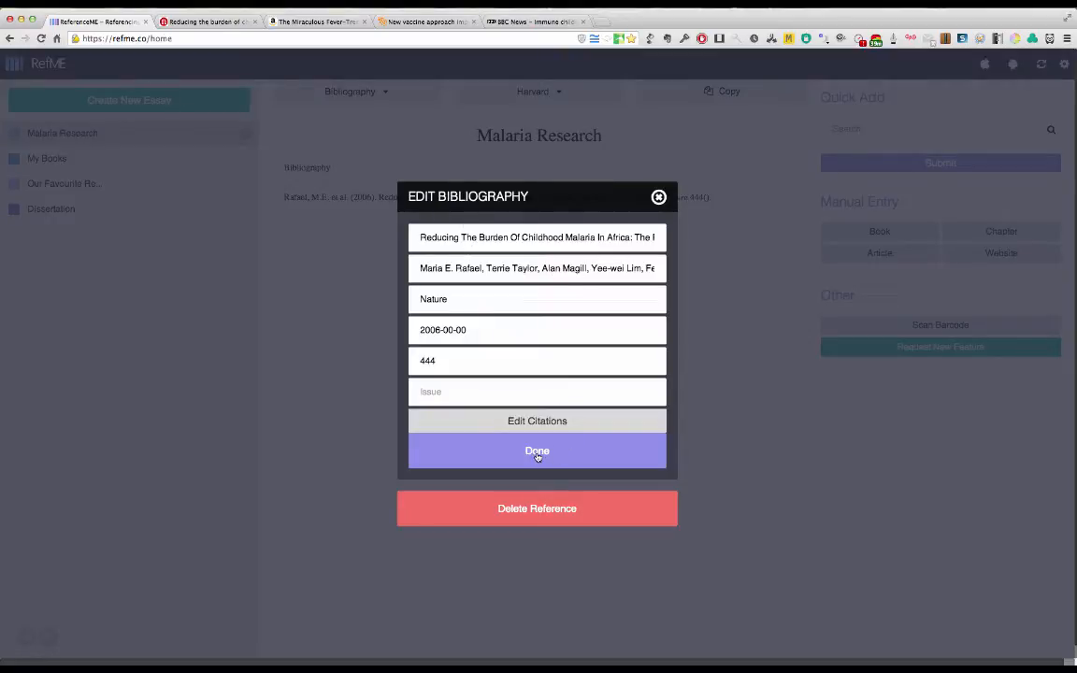
{"action": "left_click", "coordinate": [538, 453]}
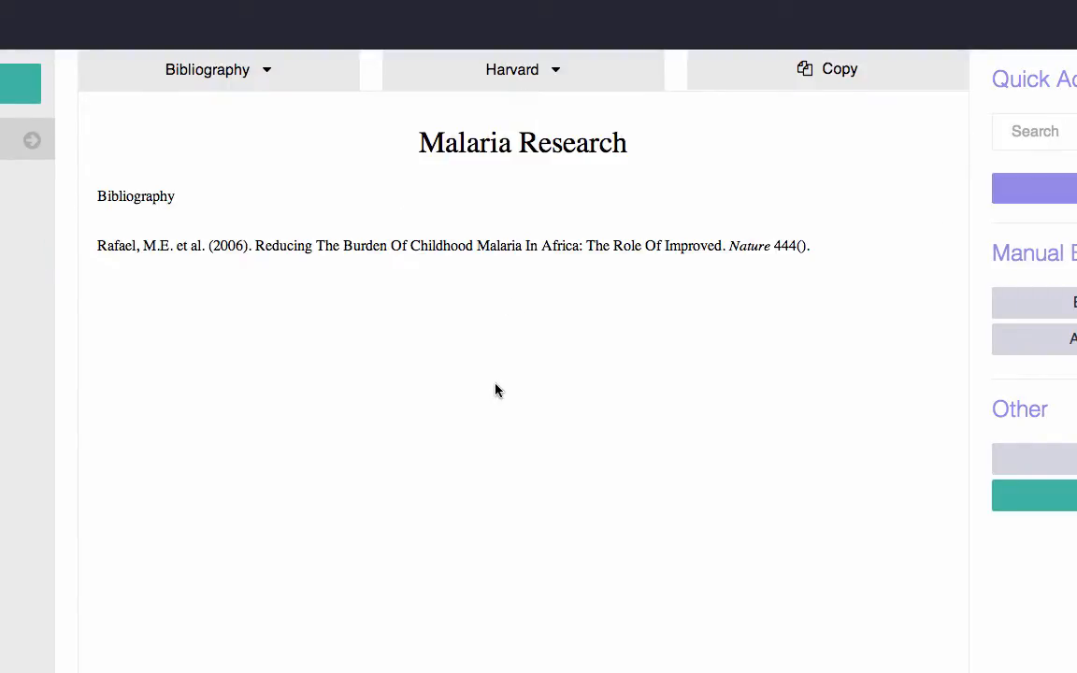
Step: Switch the bibliography's citation style to APA and back to Harvard
{"action": "left_click", "coordinate": [549, 79]}
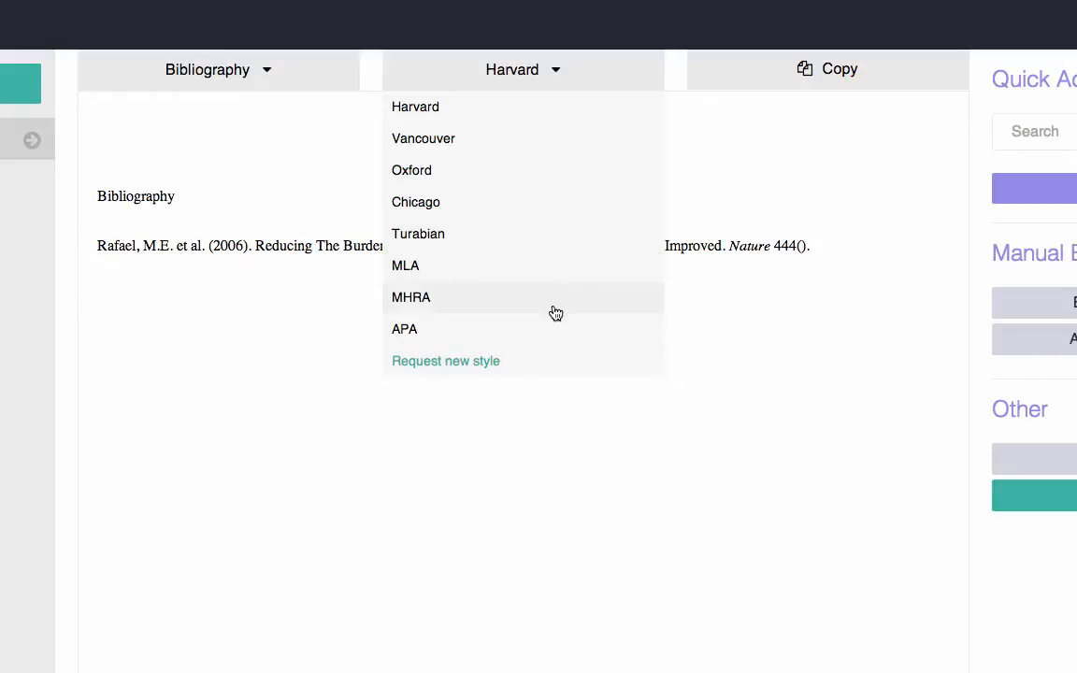
{"action": "left_click", "coordinate": [434, 339]}
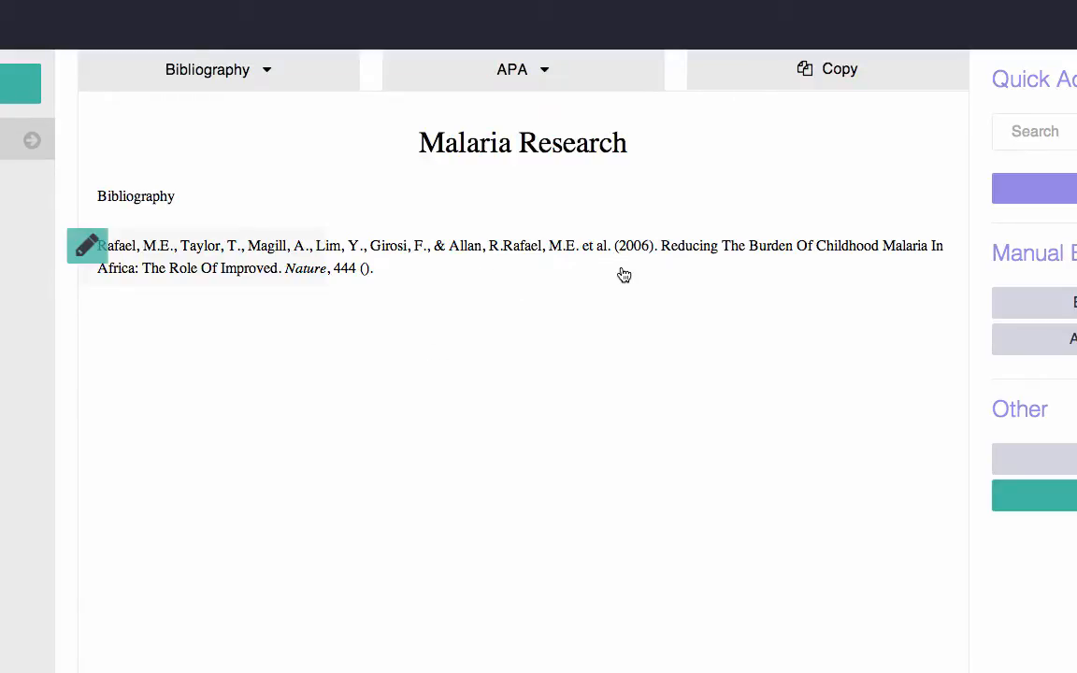
{"action": "left_click", "coordinate": [546, 79]}
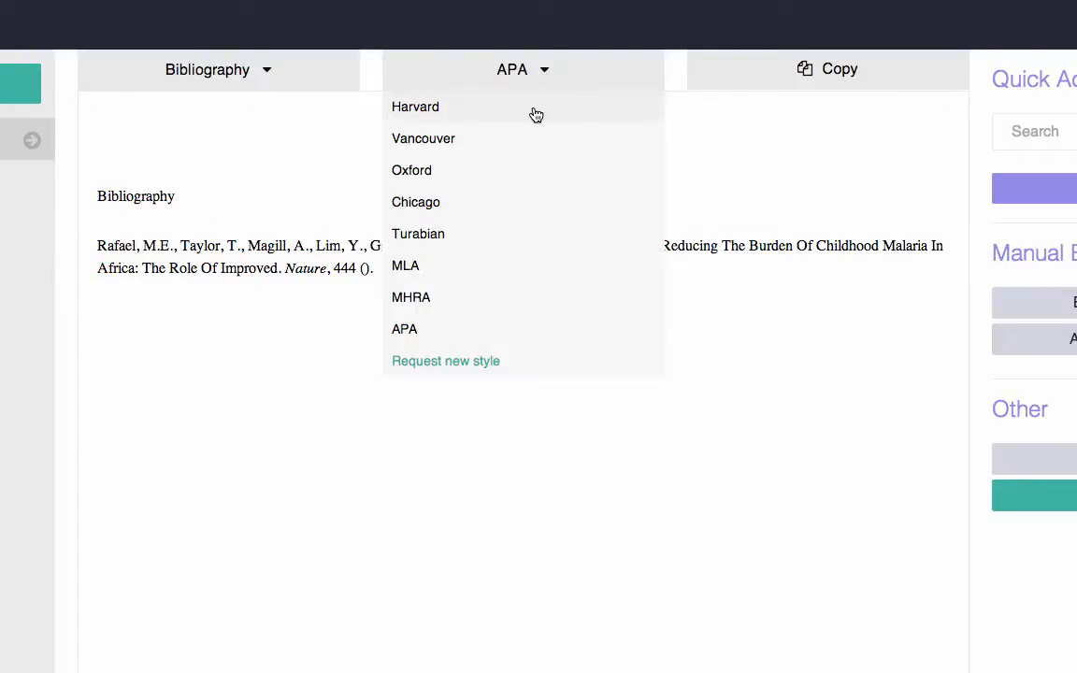
{"action": "left_click", "coordinate": [534, 112]}
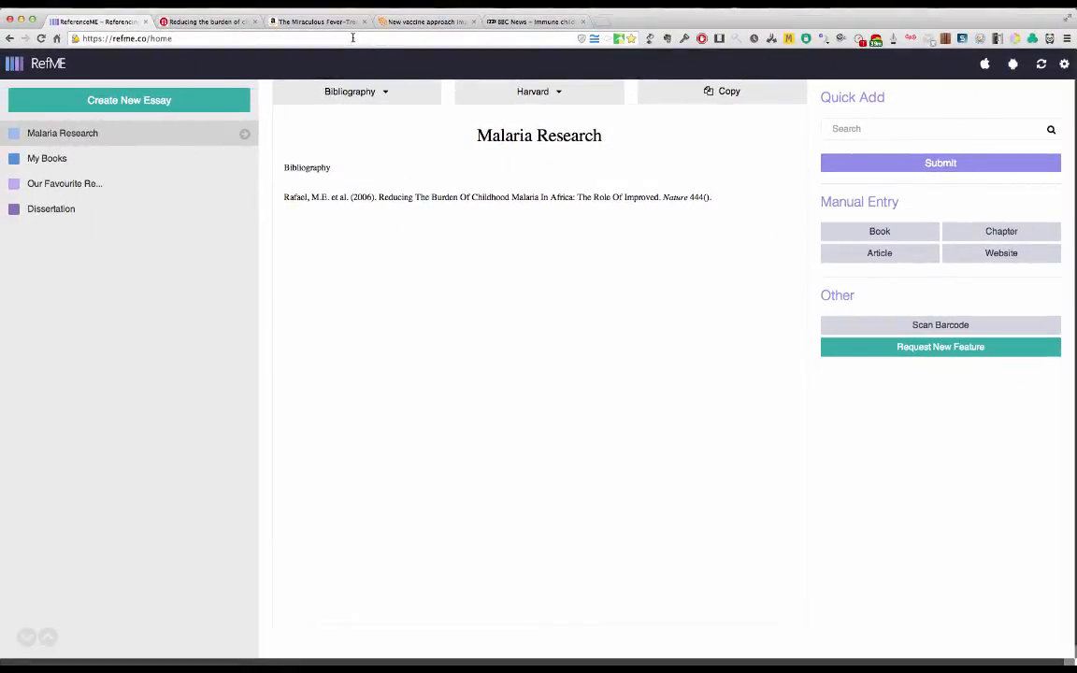
Step: Open the Amazon page for The Miraculous Fever-Tree and go to its product details
{"action": "left_click", "coordinate": [318, 22]}
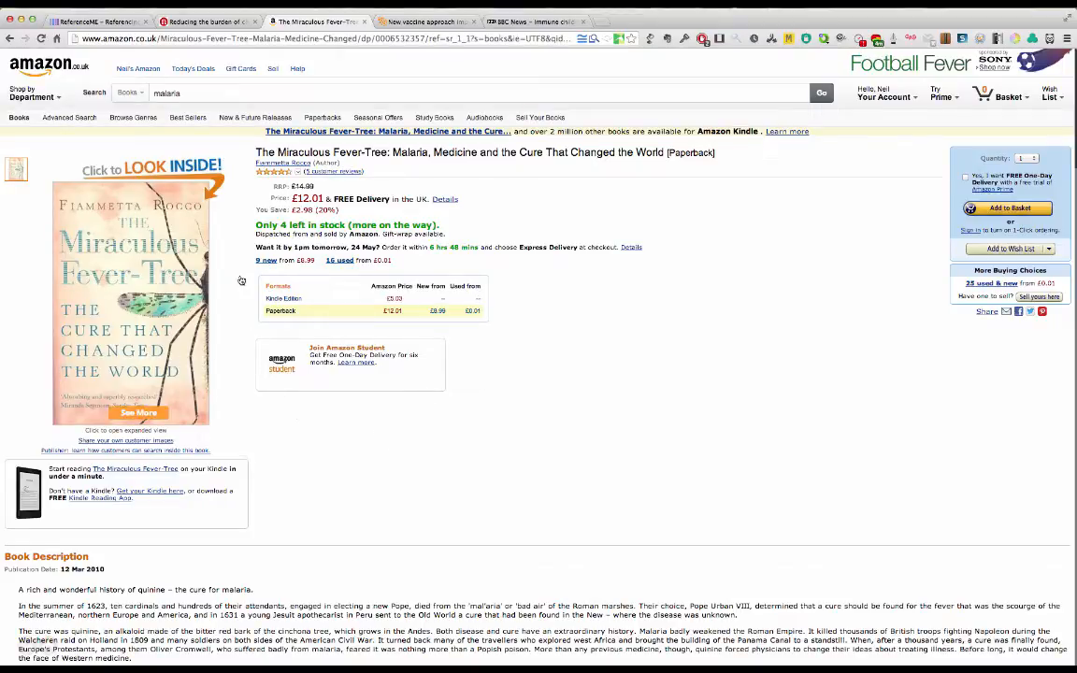
{"action": "scroll", "coordinate": [505, 481], "scroll_direction": "down", "scroll_amount": 2}
{"action": "scroll", "coordinate": [506, 482], "scroll_direction": "down", "scroll_amount": 5}
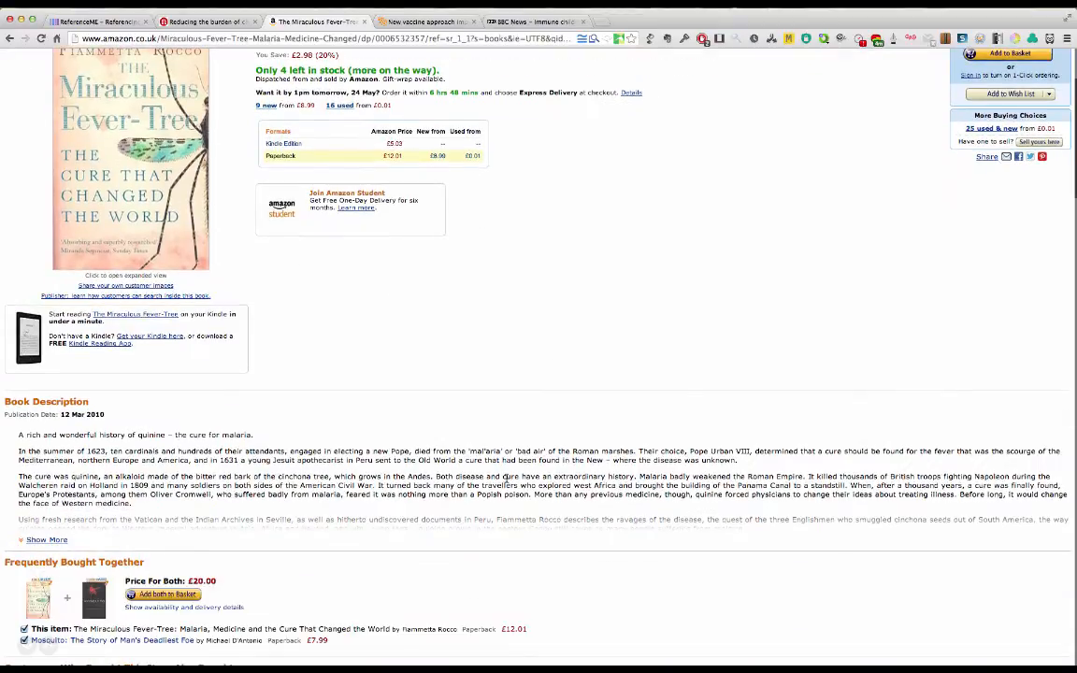
{"action": "scroll", "coordinate": [505, 482], "scroll_direction": "down", "scroll_amount": 5}
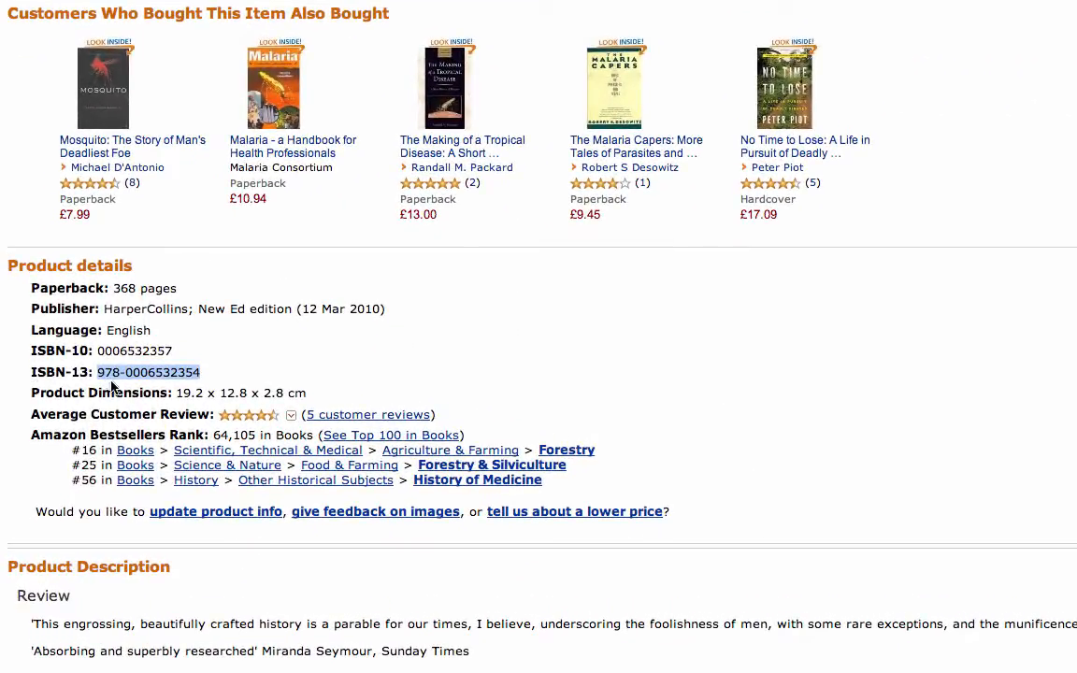
{"action": "left_click", "coordinate": [128, 350]}
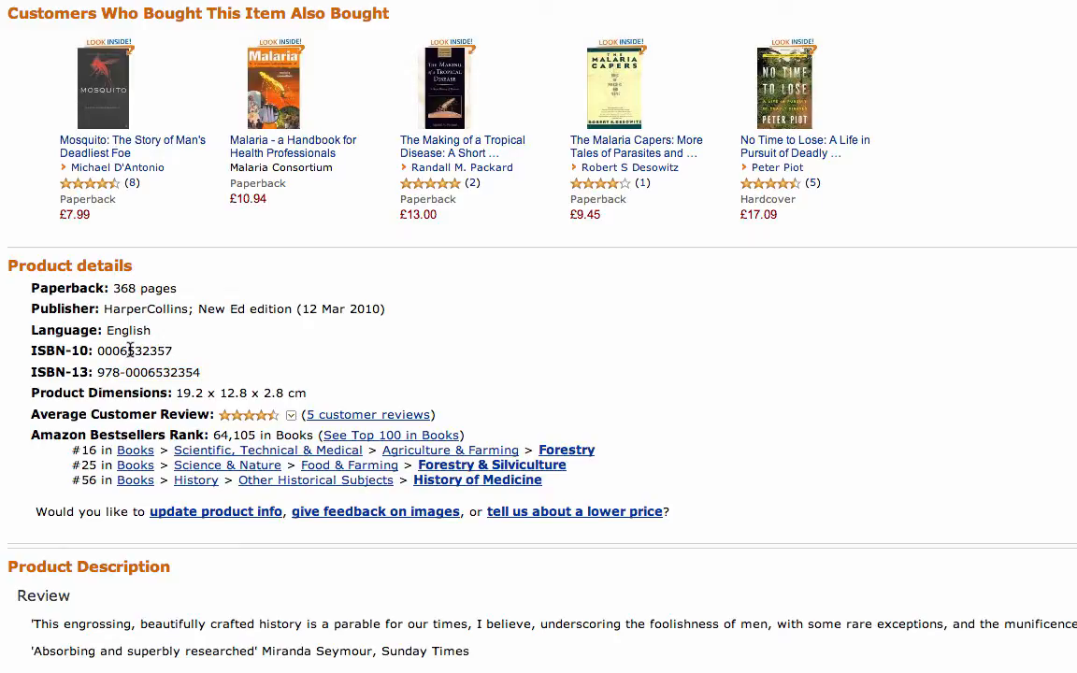
{"action": "double_click", "coordinate": [128, 350]}
{"action": "key", "text": "ctrl+super+d"}
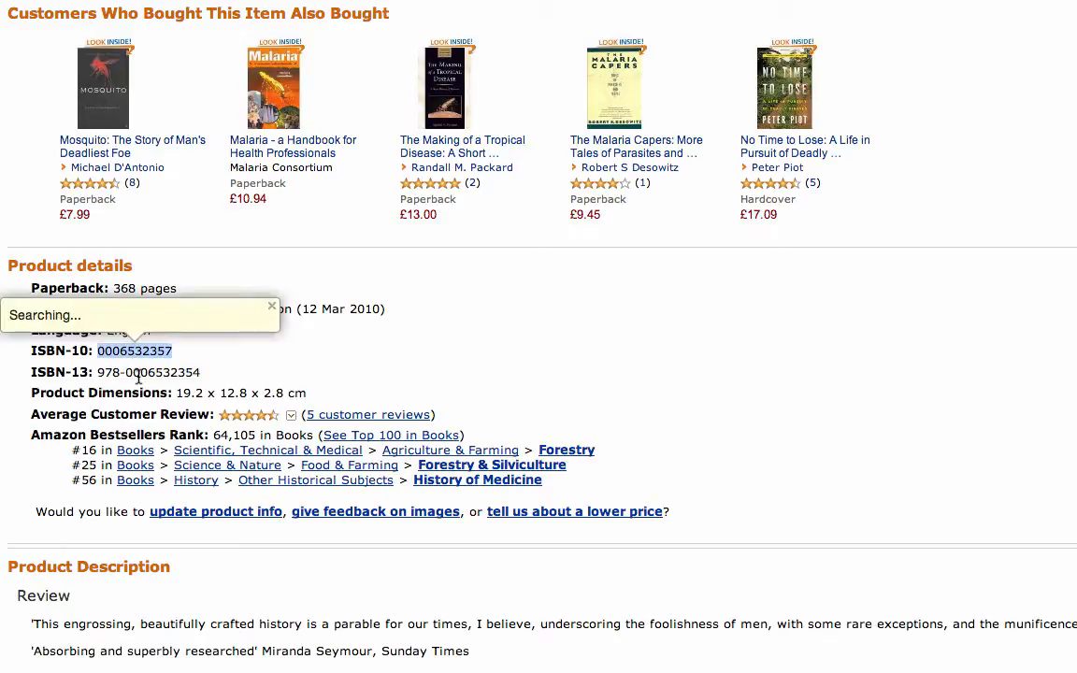
{"action": "left_click", "coordinate": [257, 368]}
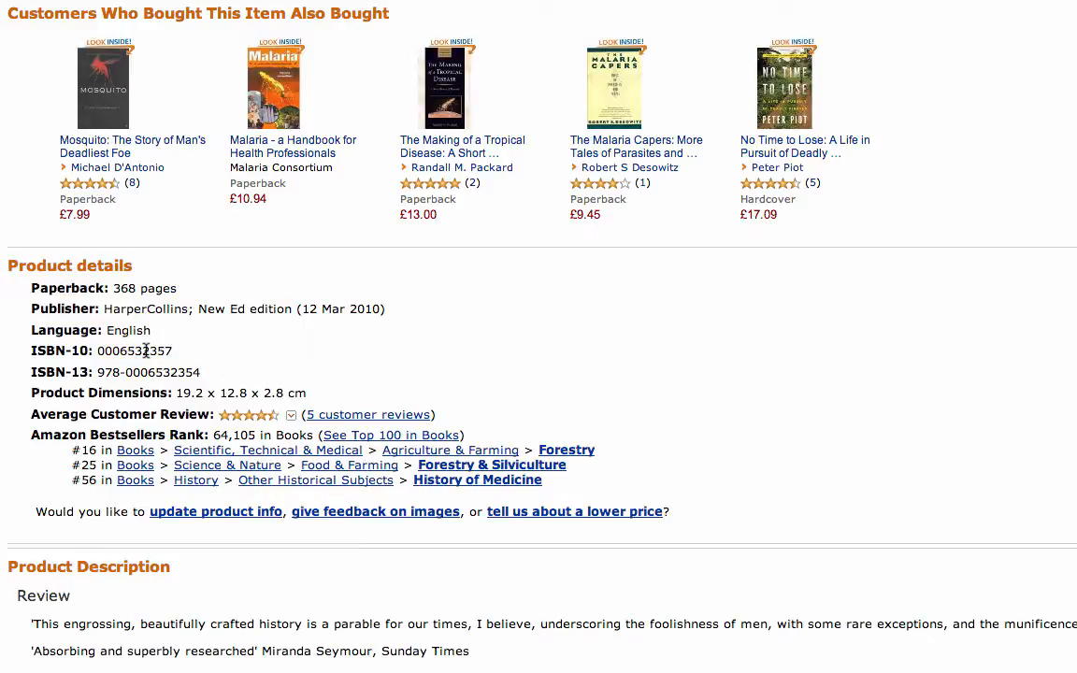
{"action": "triple_click", "coordinate": [140, 351]}
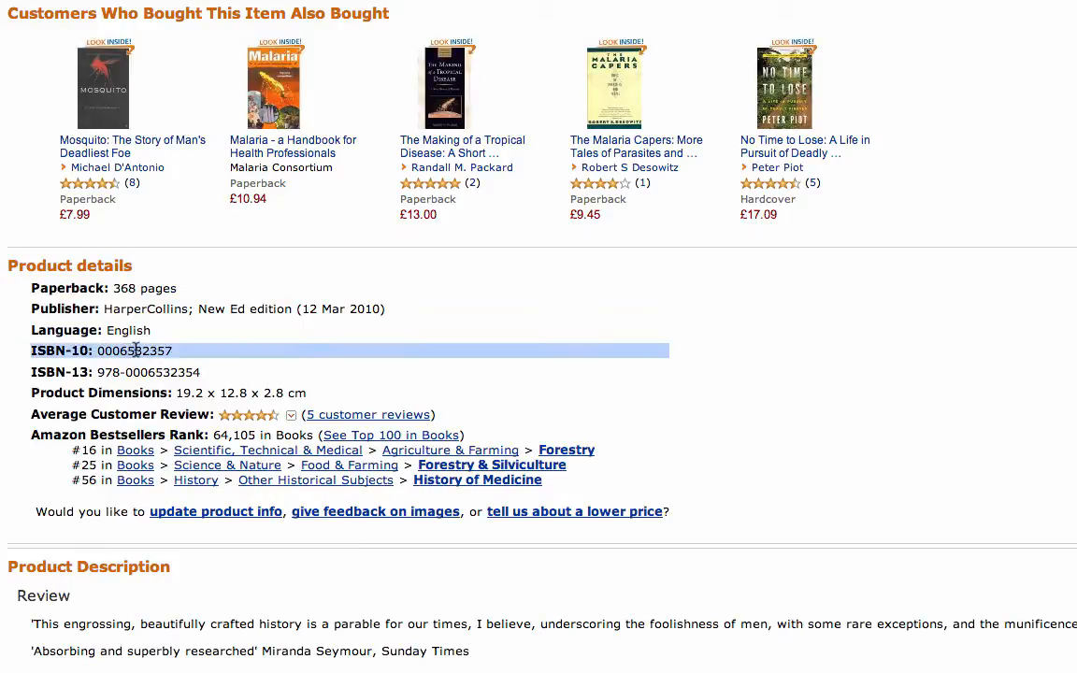
{"action": "left_click", "coordinate": [140, 352]}
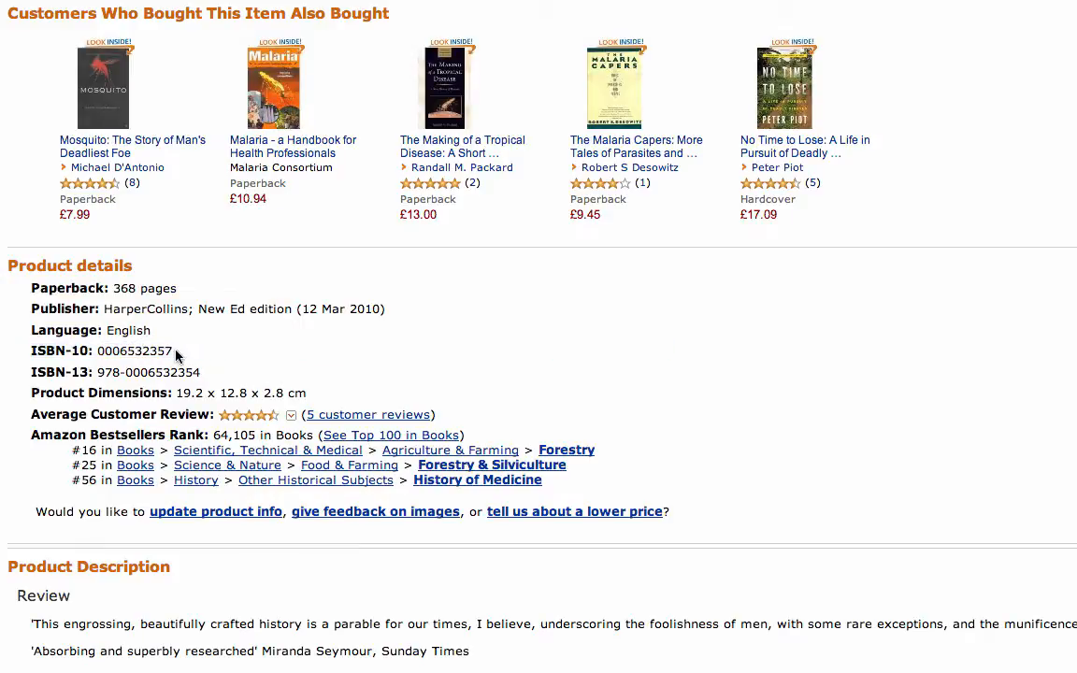
{"action": "left_click_drag", "start_coordinate": [174, 352], "coordinate": [99, 353]}
{"action": "right_click", "coordinate": [109, 342]}
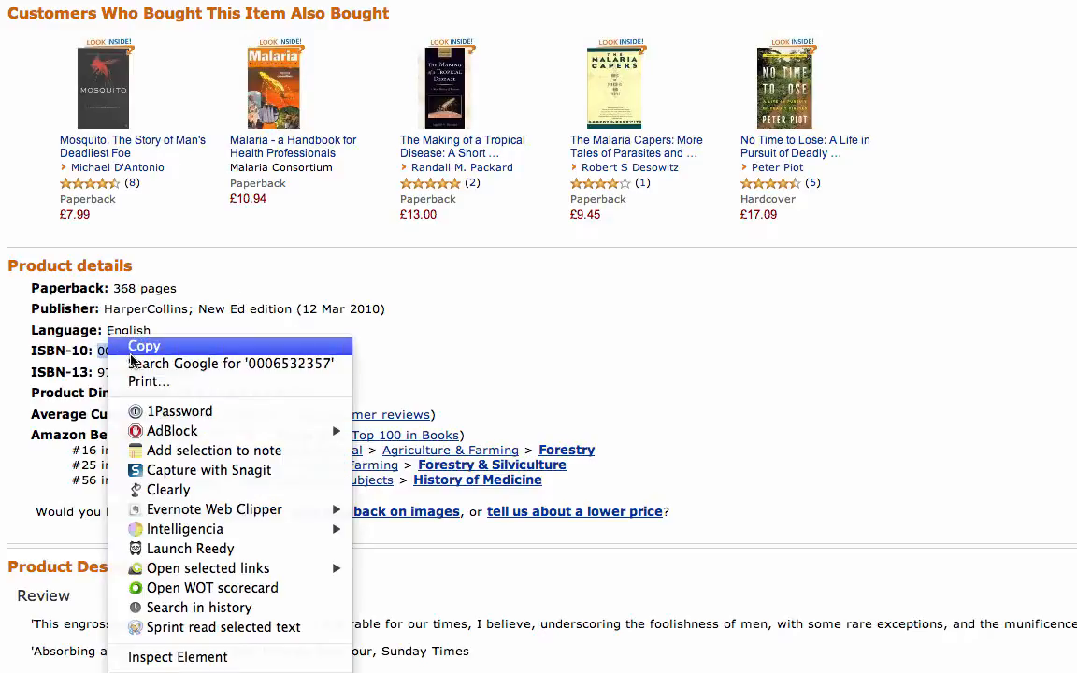
{"action": "left_click", "coordinate": [142, 347]}
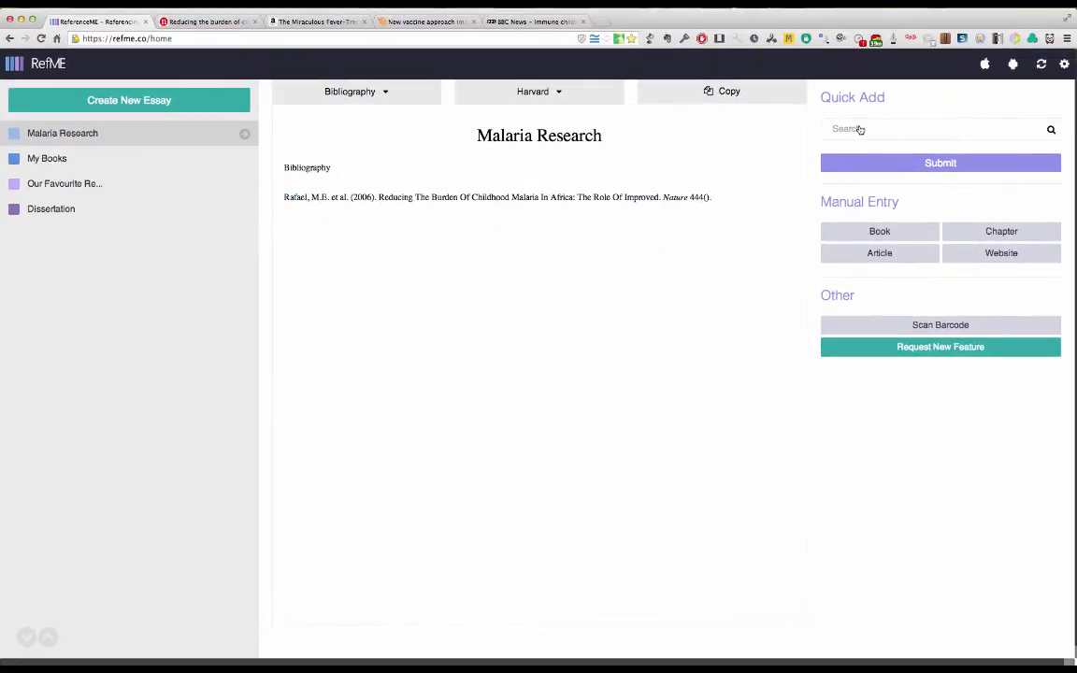
Step: Quick-add The Miraculous Fever-Tree to the Malaria Research bibliography by its copied ISBN and accept the reference details
{"action": "left_click", "coordinate": [859, 129]}
{"action": "right_click", "coordinate": [859, 129]}
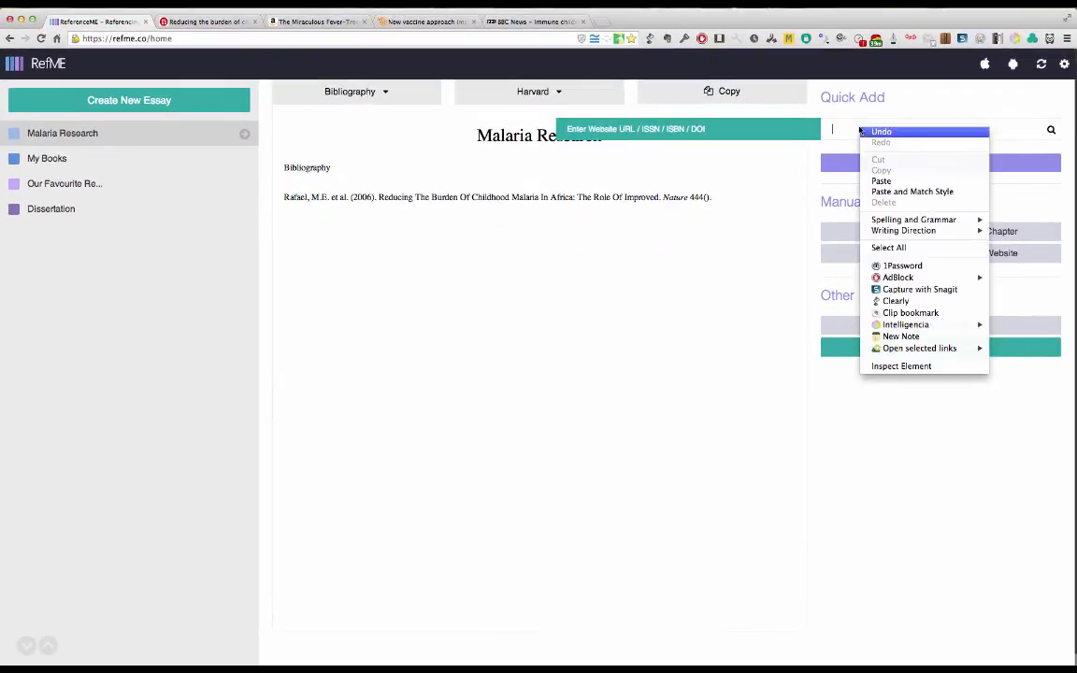
{"action": "left_click", "coordinate": [883, 182]}
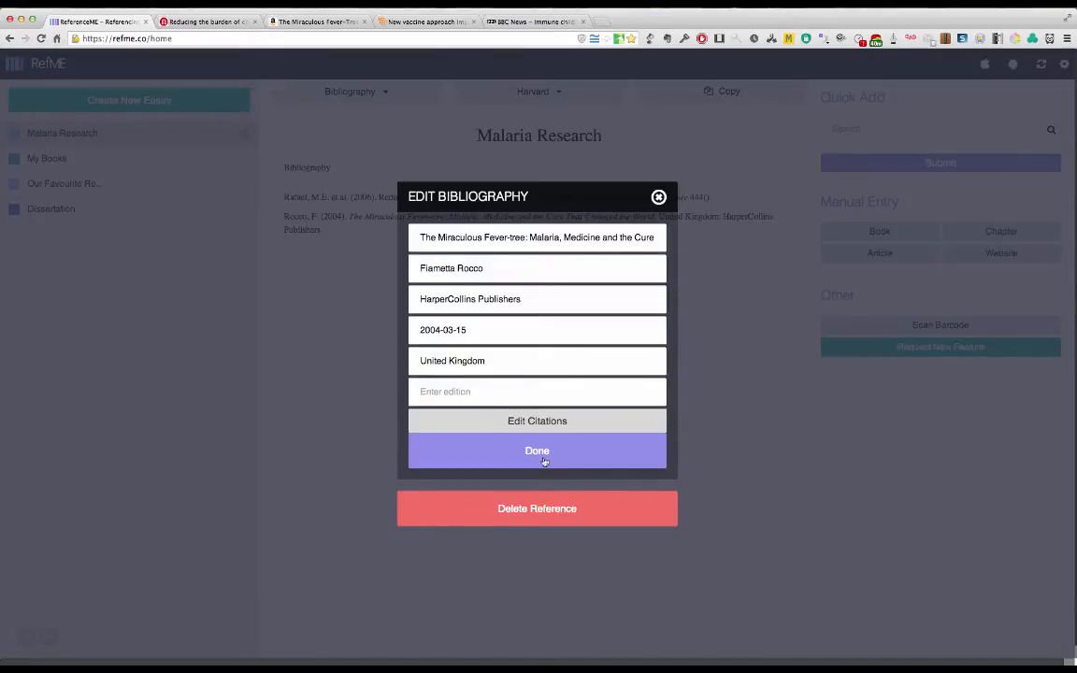
{"action": "left_click", "coordinate": [532, 453]}
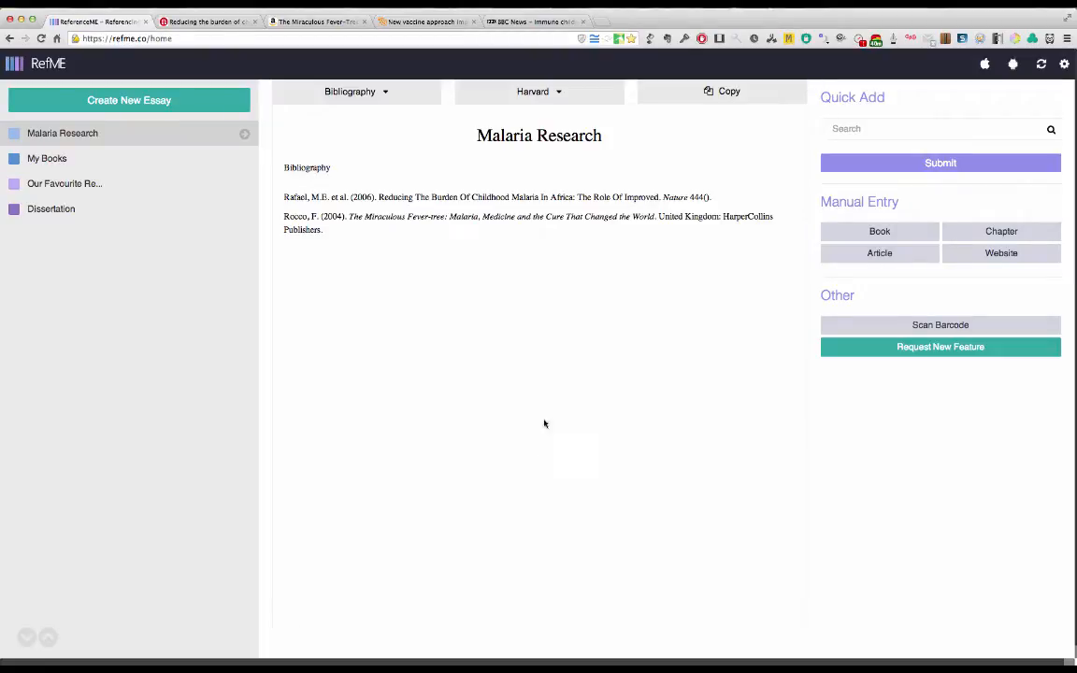
Step: Open the Reuters article on the new malaria vaccine approach and copy its web address
{"action": "mouse_move", "coordinate": [296, 213]}
{"action": "left_click", "coordinate": [431, 23]}
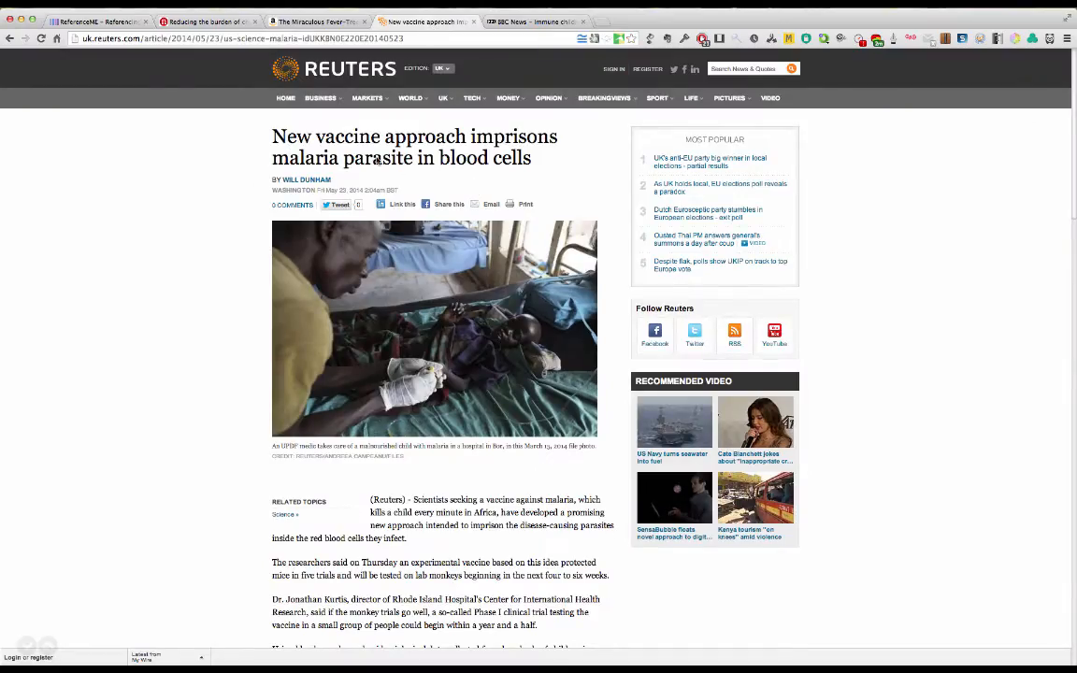
{"action": "scroll", "coordinate": [187, 361], "scroll_direction": "down", "scroll_amount": 1}
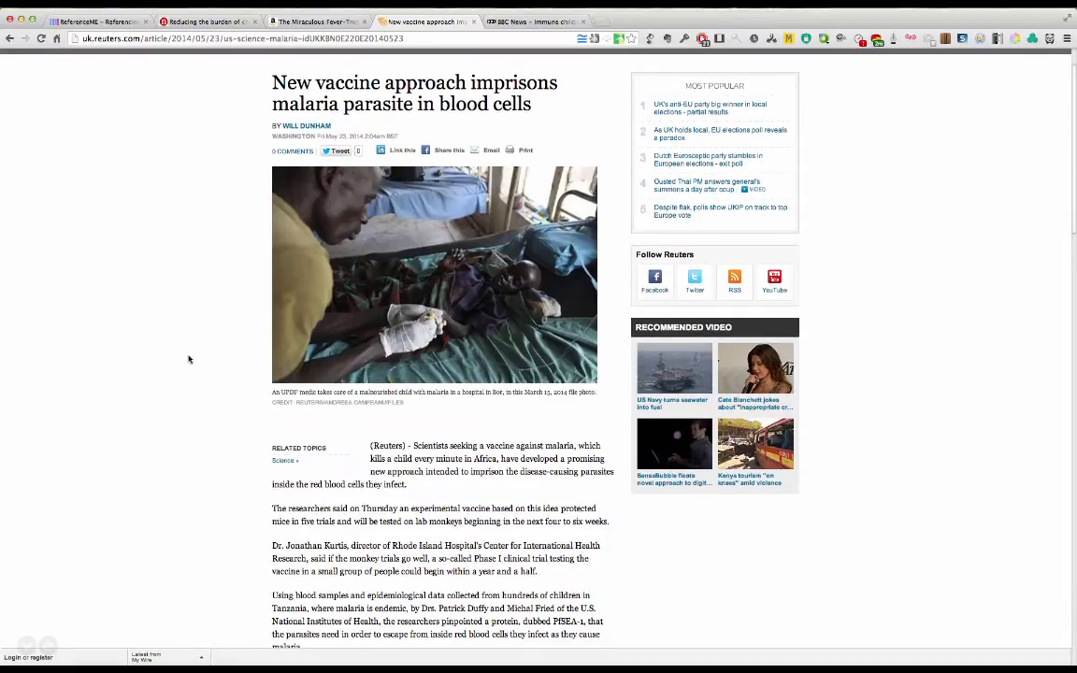
{"action": "scroll", "coordinate": [188, 359], "scroll_direction": "up", "scroll_amount": 1}
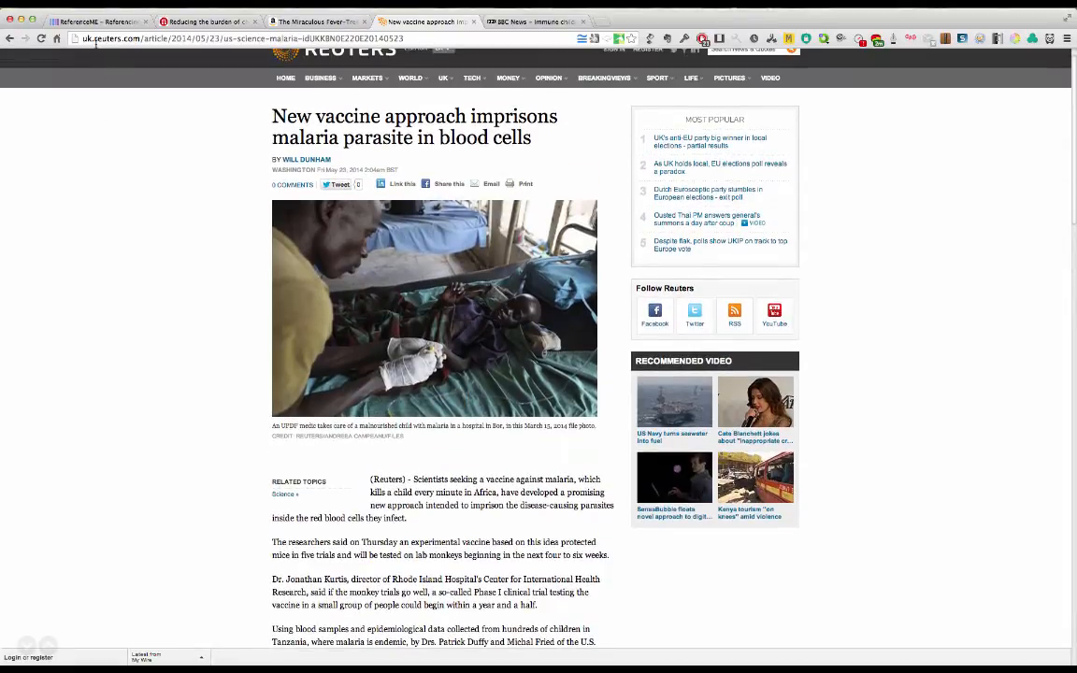
{"action": "left_click", "coordinate": [85, 37]}
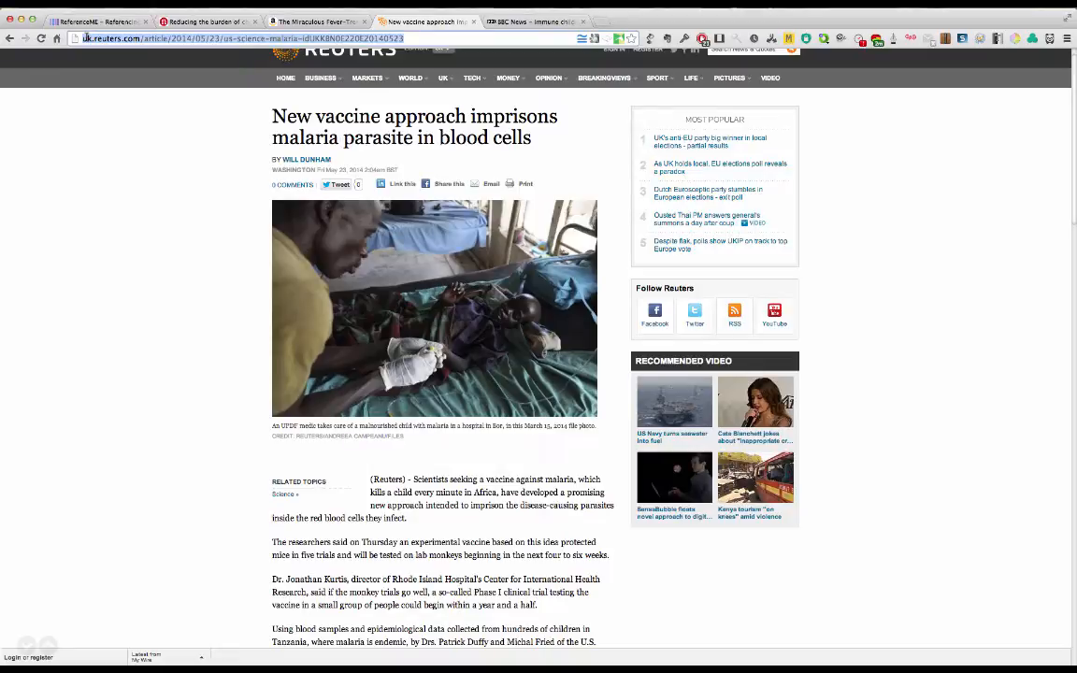
{"action": "right_click", "coordinate": [86, 37]}
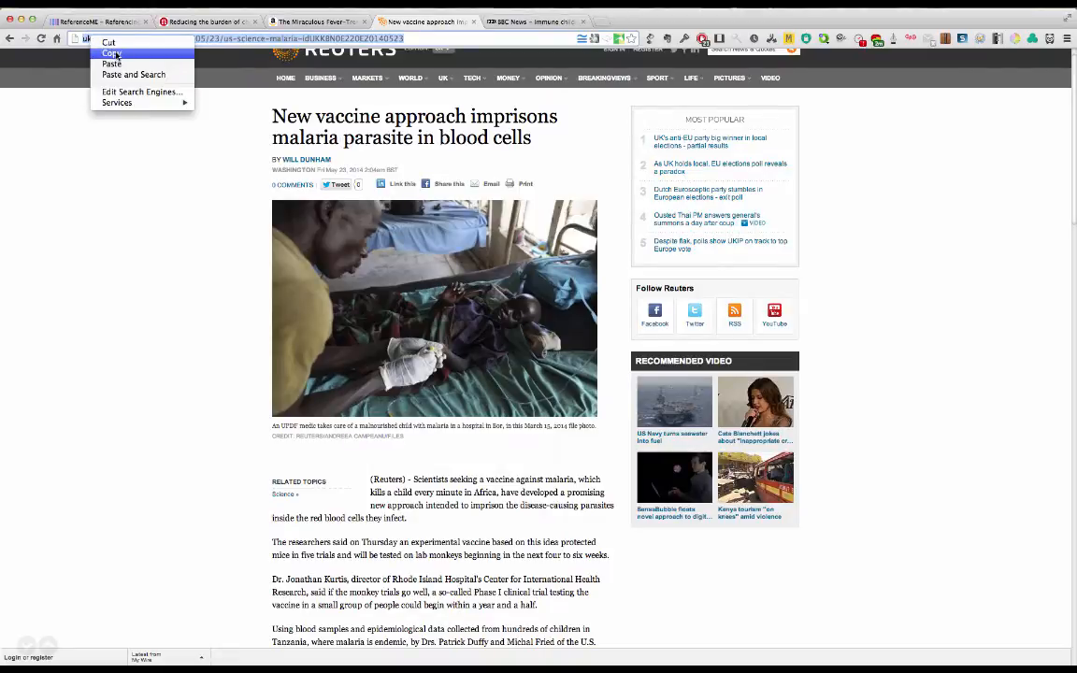
{"action": "left_click", "coordinate": [112, 54]}
Step: Quick-add the Reuters article to the Malaria Research bibliography in RefME by its copied URL
{"action": "left_click", "coordinate": [111, 25]}
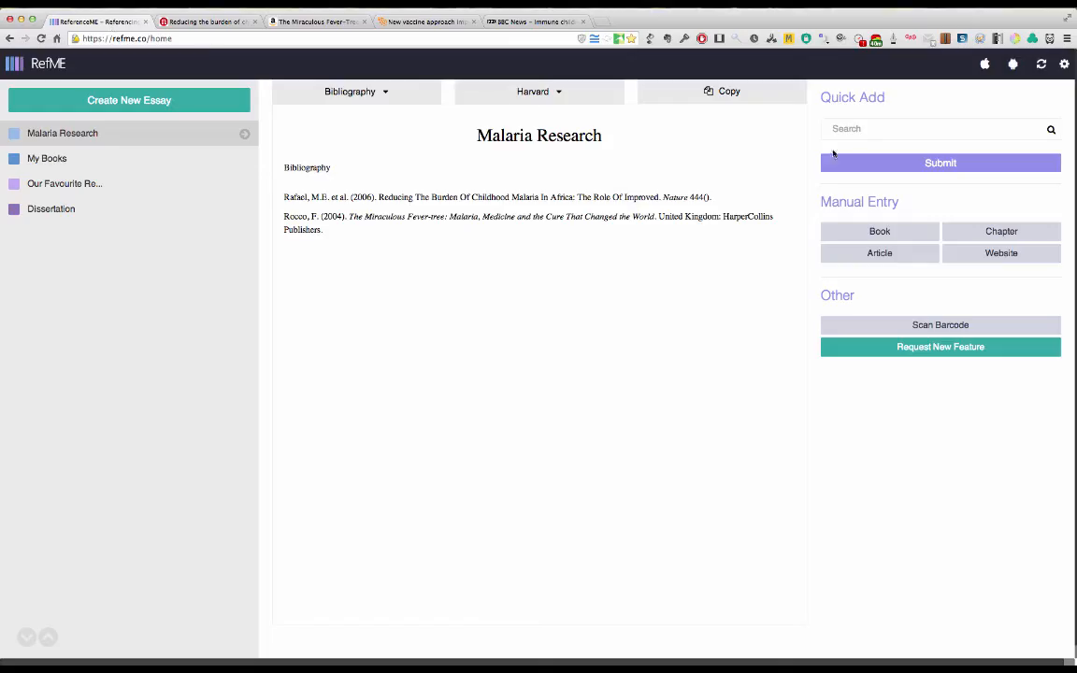
{"action": "left_click", "coordinate": [851, 129]}
{"action": "right_click", "coordinate": [850, 129]}
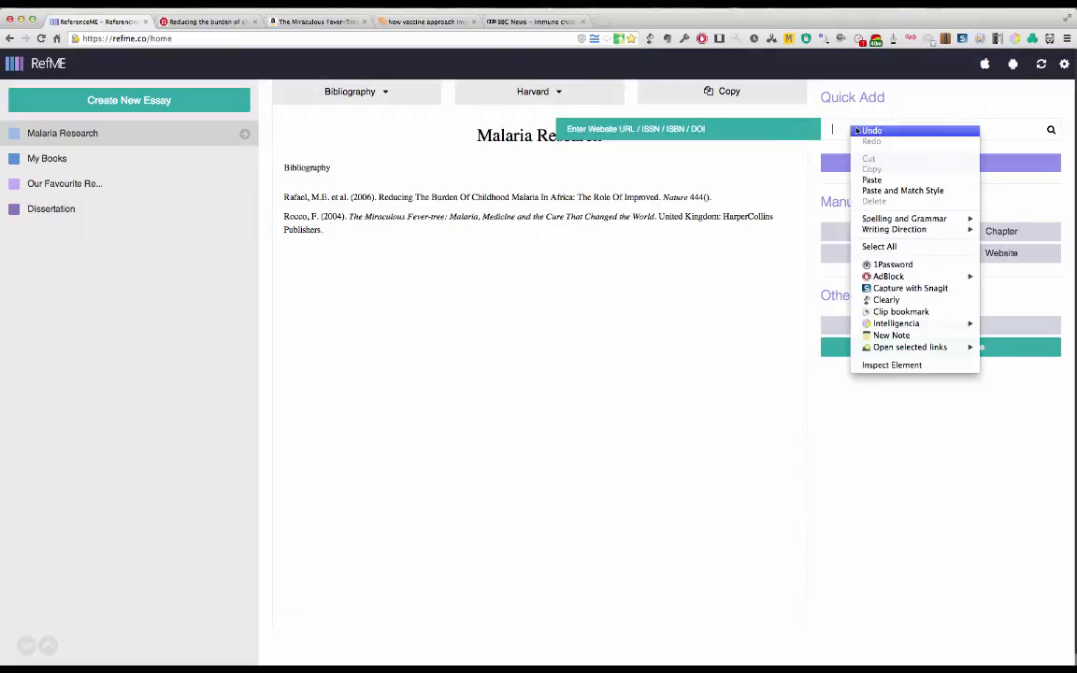
{"action": "left_click", "coordinate": [878, 177]}
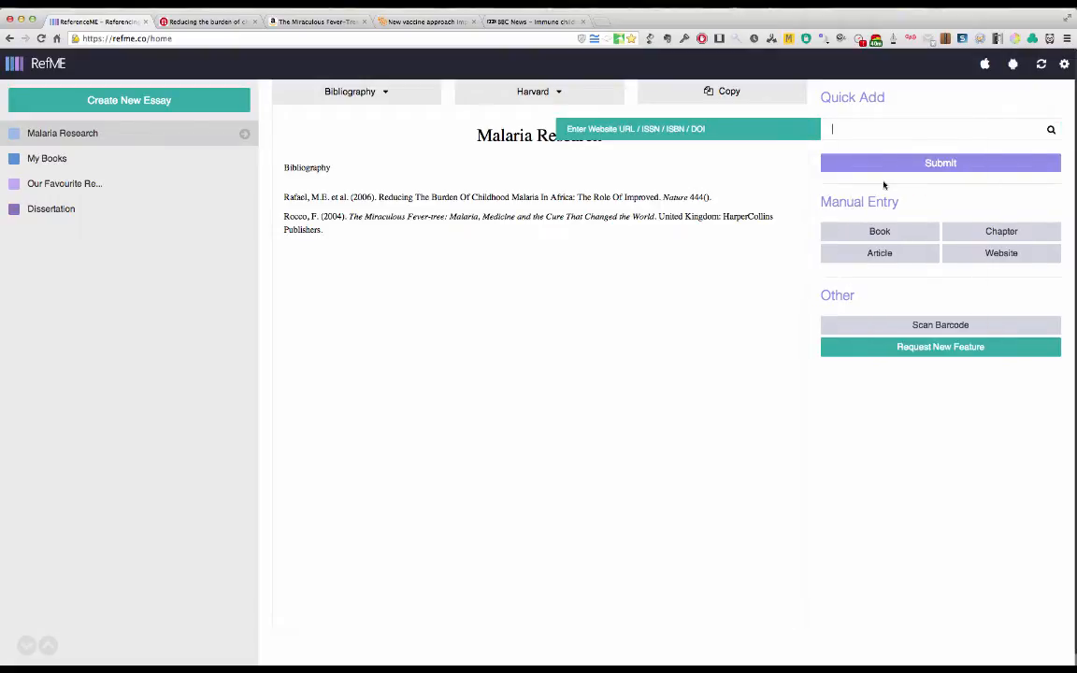
{"action": "left_click", "coordinate": [945, 165]}
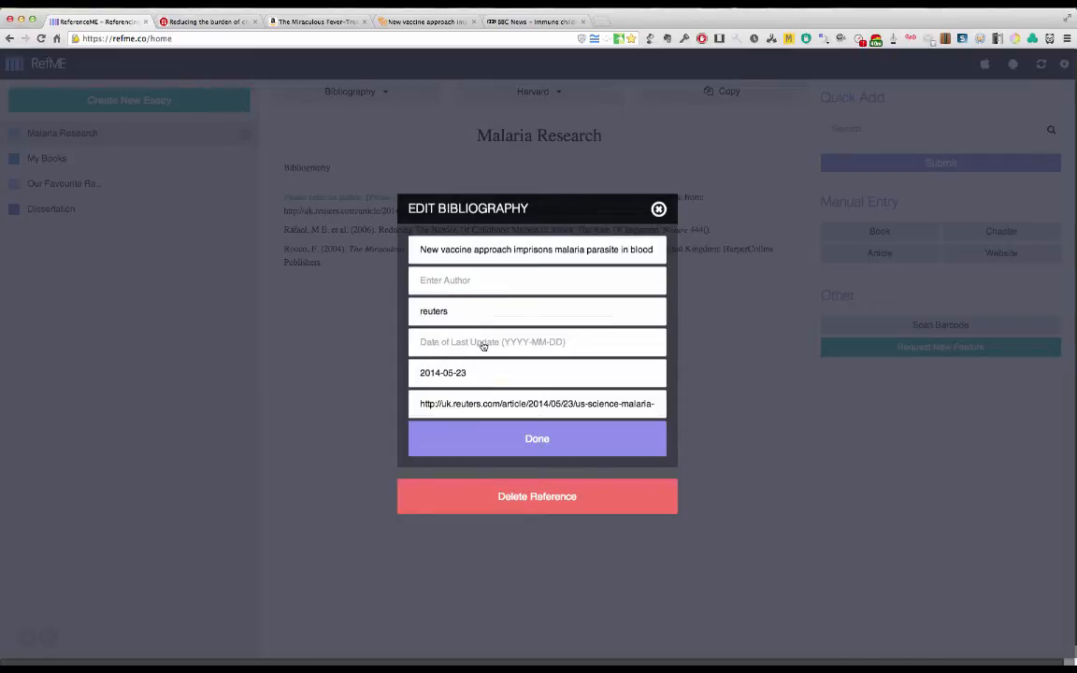
Step: Complete the Reuters reference with the author's full name from the article and a 2014 date of last update, and accept it
{"action": "left_click", "coordinate": [423, 22]}
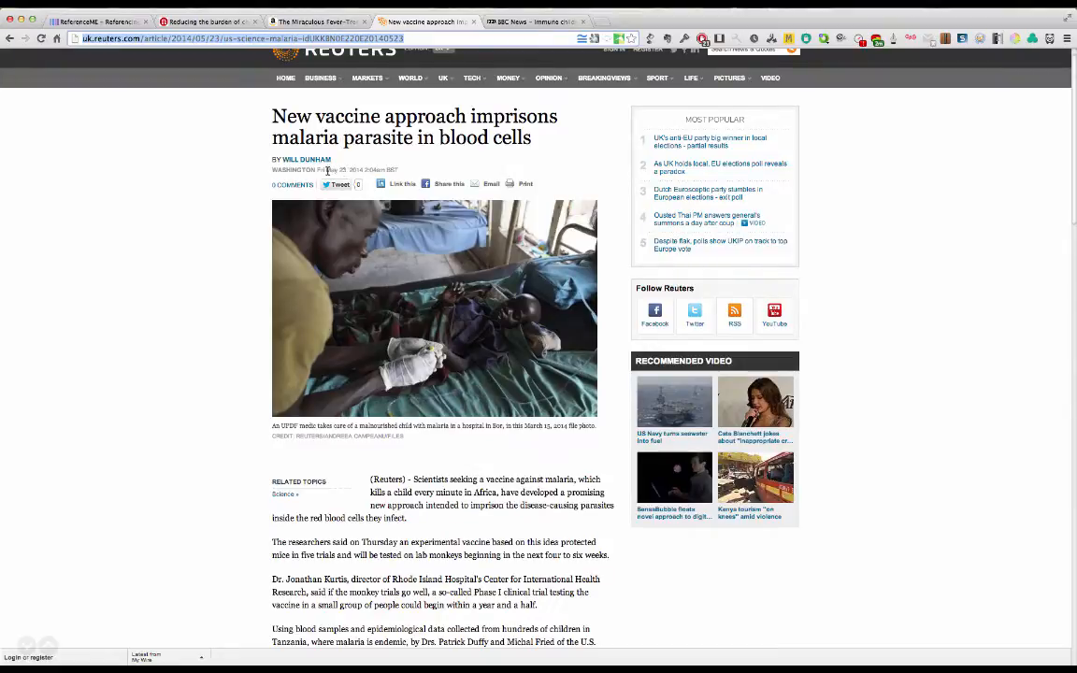
{"action": "left_click", "coordinate": [105, 21]}
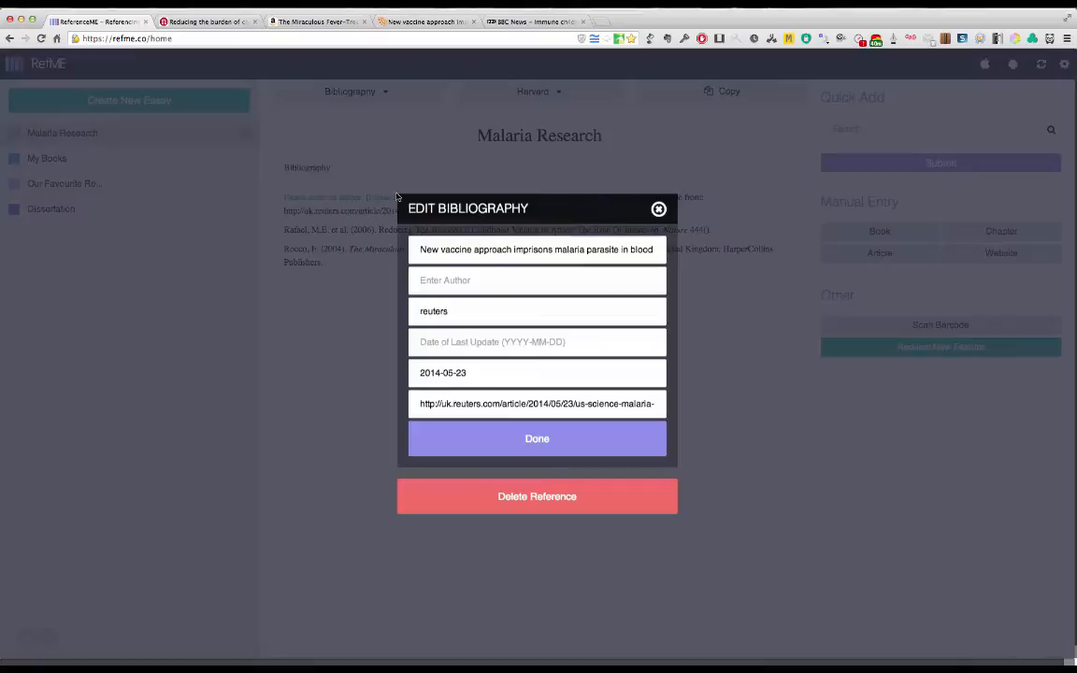
{"action": "left_click", "coordinate": [454, 284]}
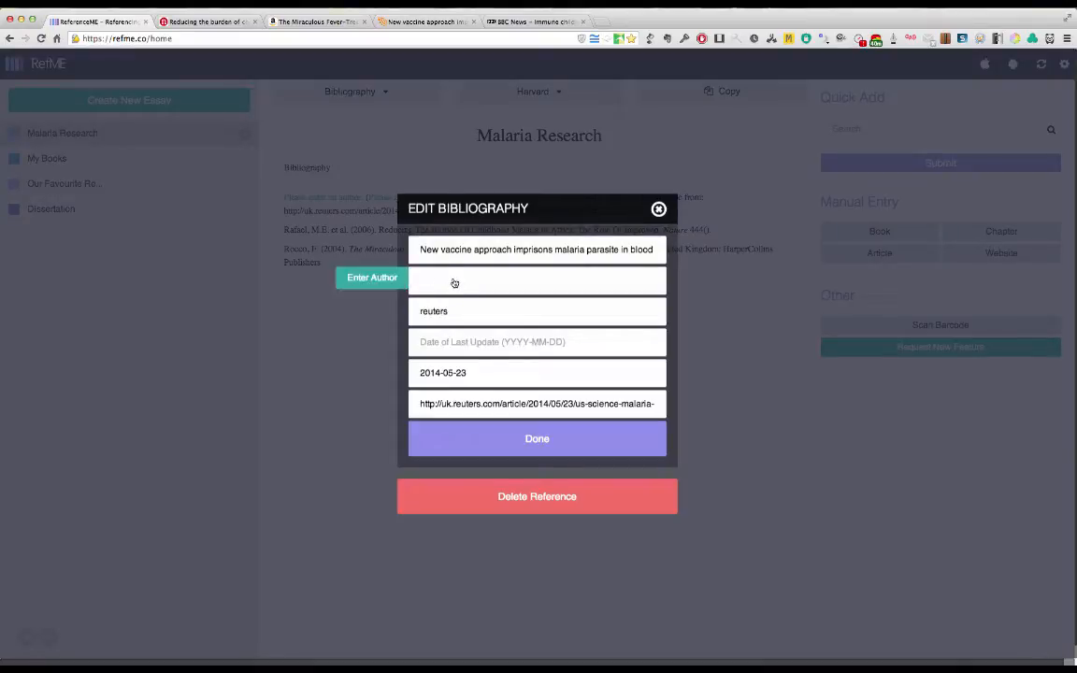
{"action": "type", "text": "Will Dunham"}
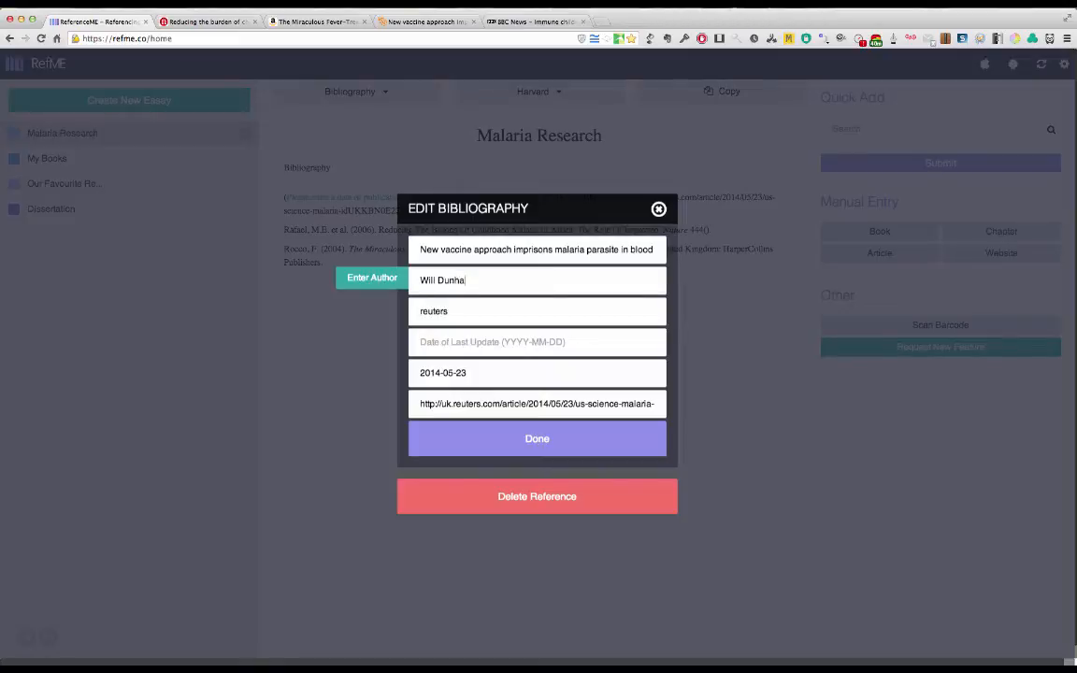
{"action": "left_click", "coordinate": [493, 351]}
{"action": "type", "text": "2"}
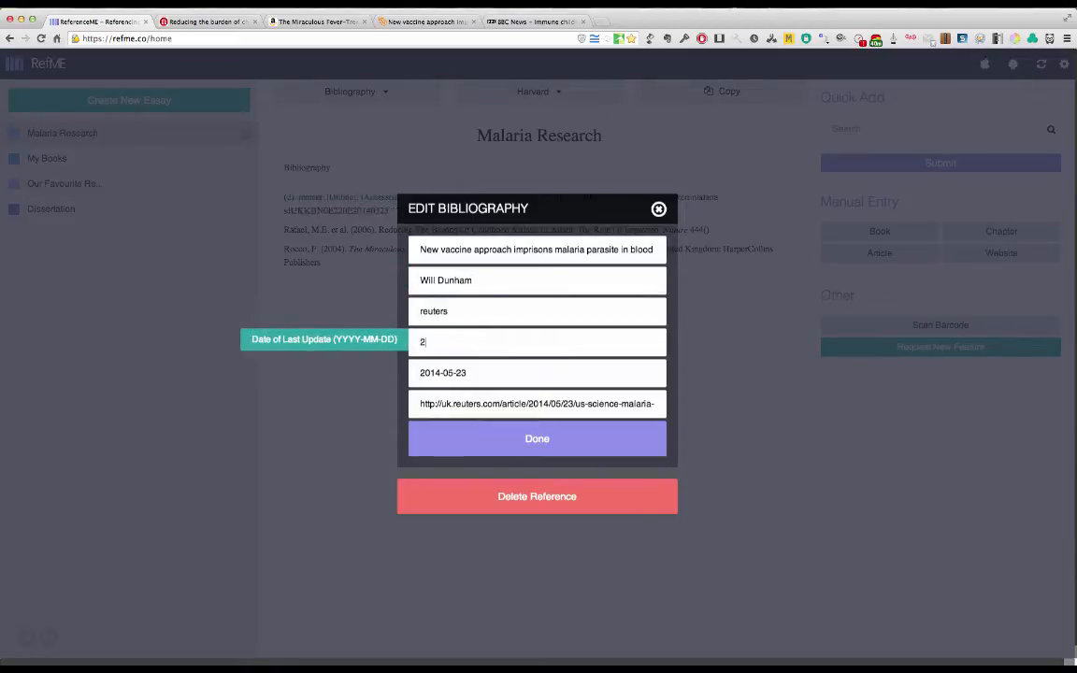
{"action": "type", "text": "014-05-23"}
{"action": "left_click", "coordinate": [549, 437]}
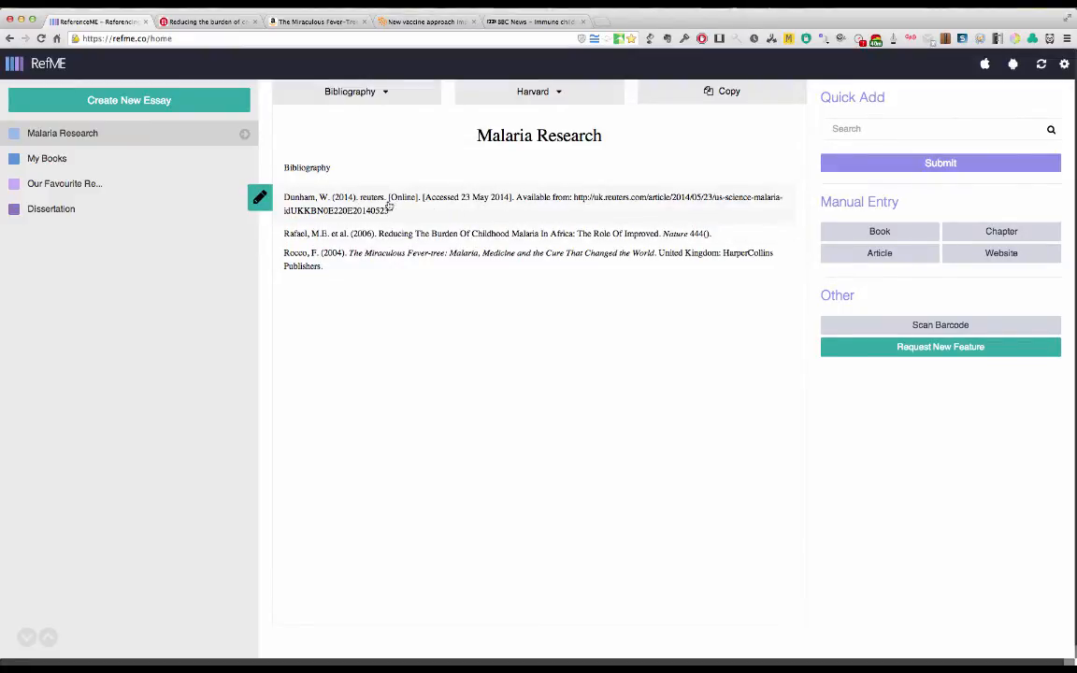
Step: Open the BBC News article on immune children and the malaria vaccine hunt and copy its web address
{"action": "left_click", "coordinate": [521, 22]}
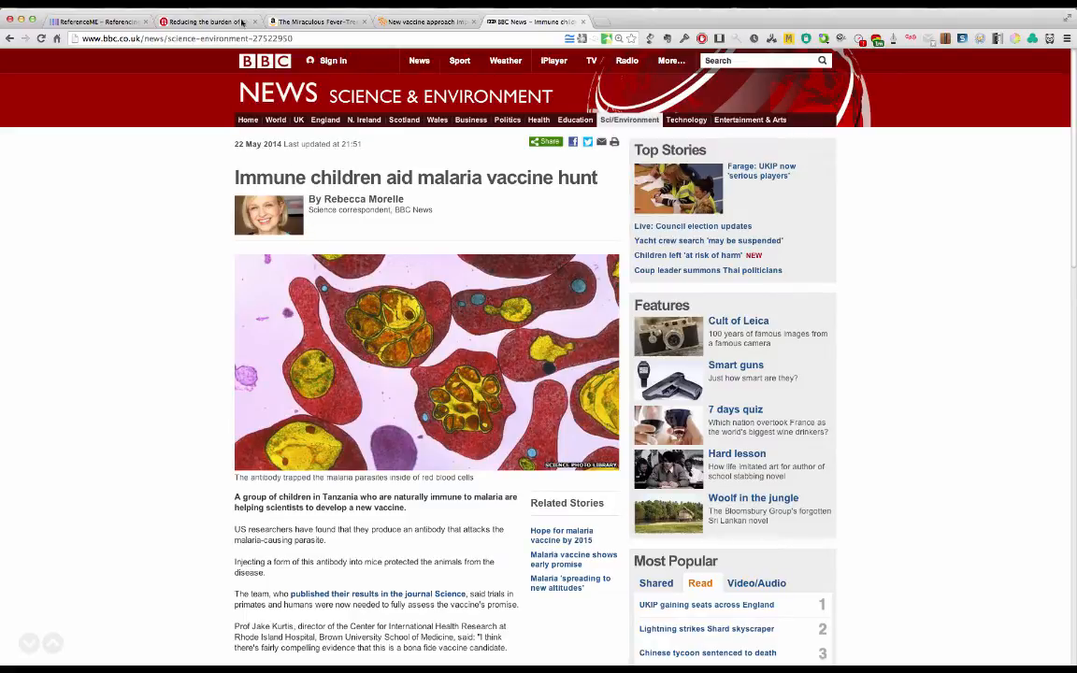
{"action": "left_click", "coordinate": [105, 39]}
{"action": "right_click", "coordinate": [104, 41]}
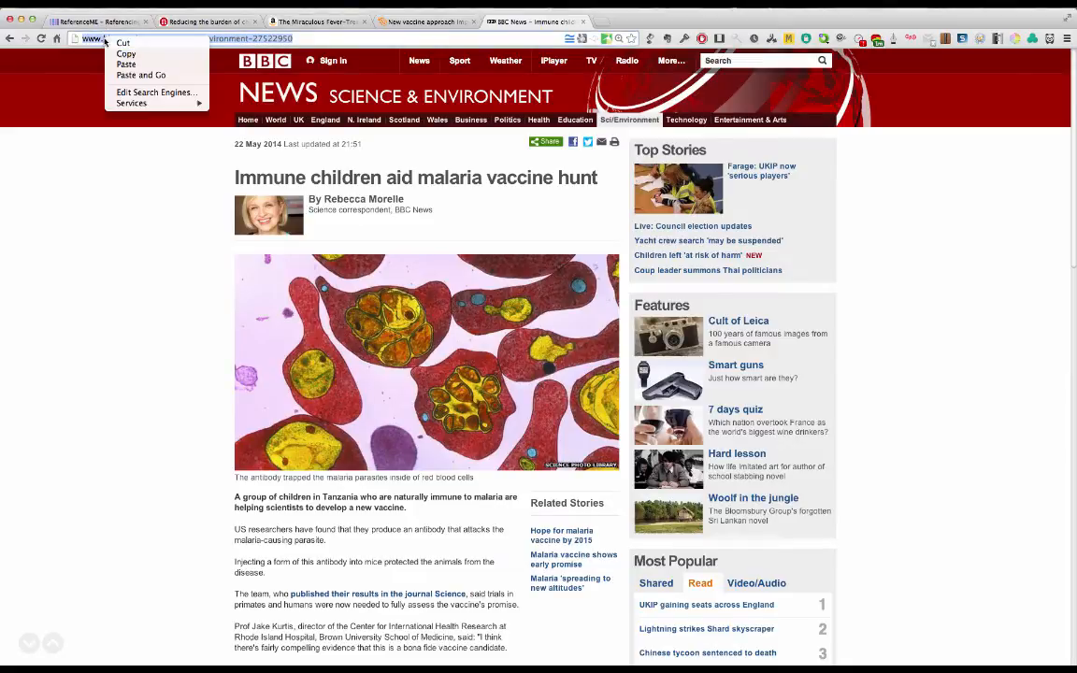
{"action": "left_click", "coordinate": [113, 53]}
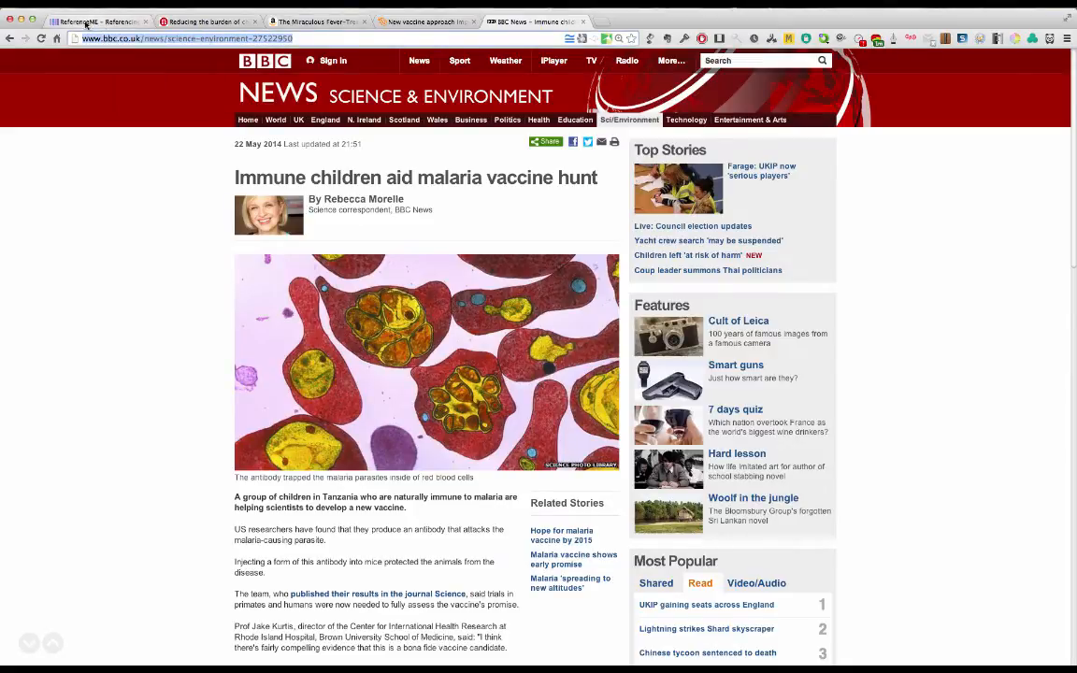
Step: Quick-add the BBC News article to the Malaria Research bibliography in RefME by its copied URL
{"action": "left_click", "coordinate": [86, 23]}
{"action": "left_click", "coordinate": [860, 133]}
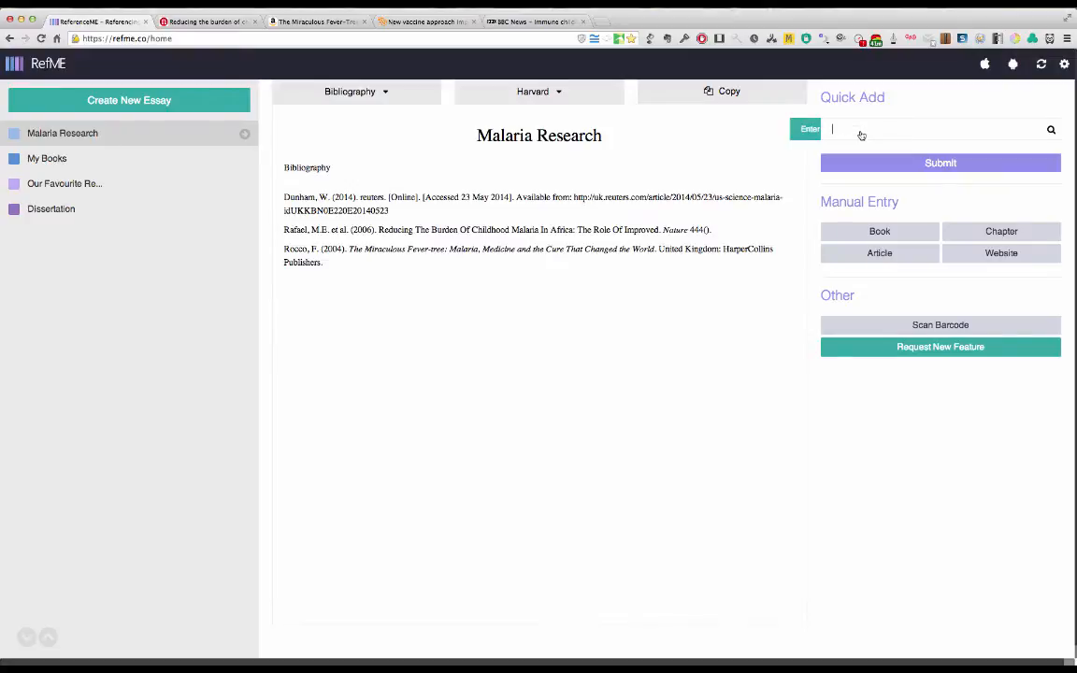
{"action": "right_click", "coordinate": [860, 133]}
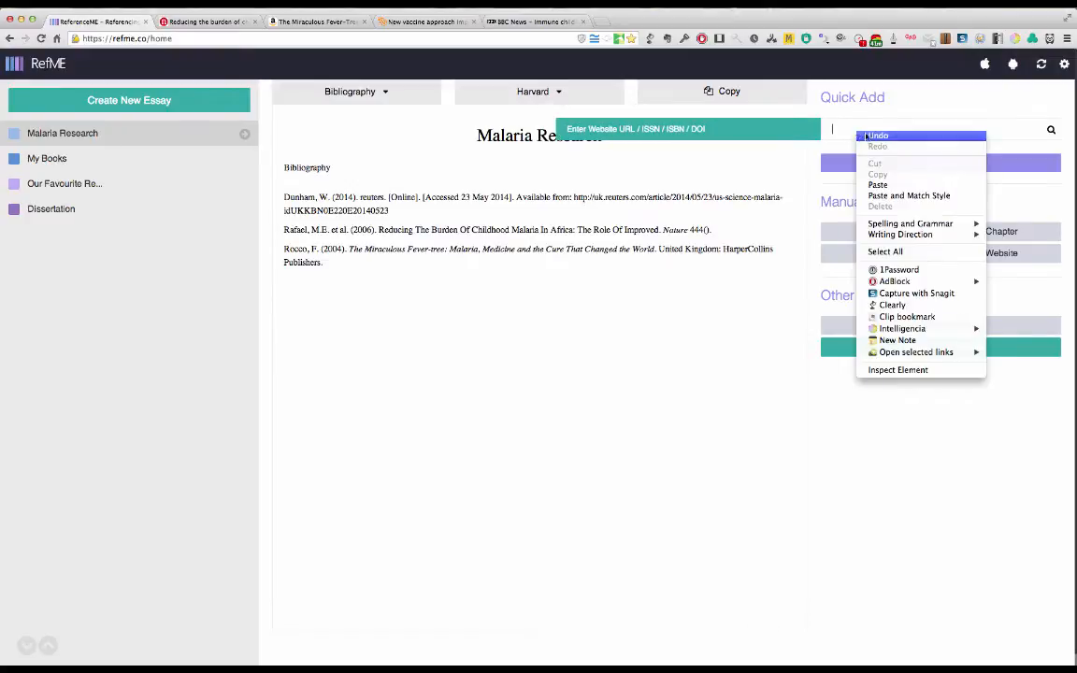
{"action": "left_click", "coordinate": [889, 193]}
{"action": "left_click", "coordinate": [931, 164]}
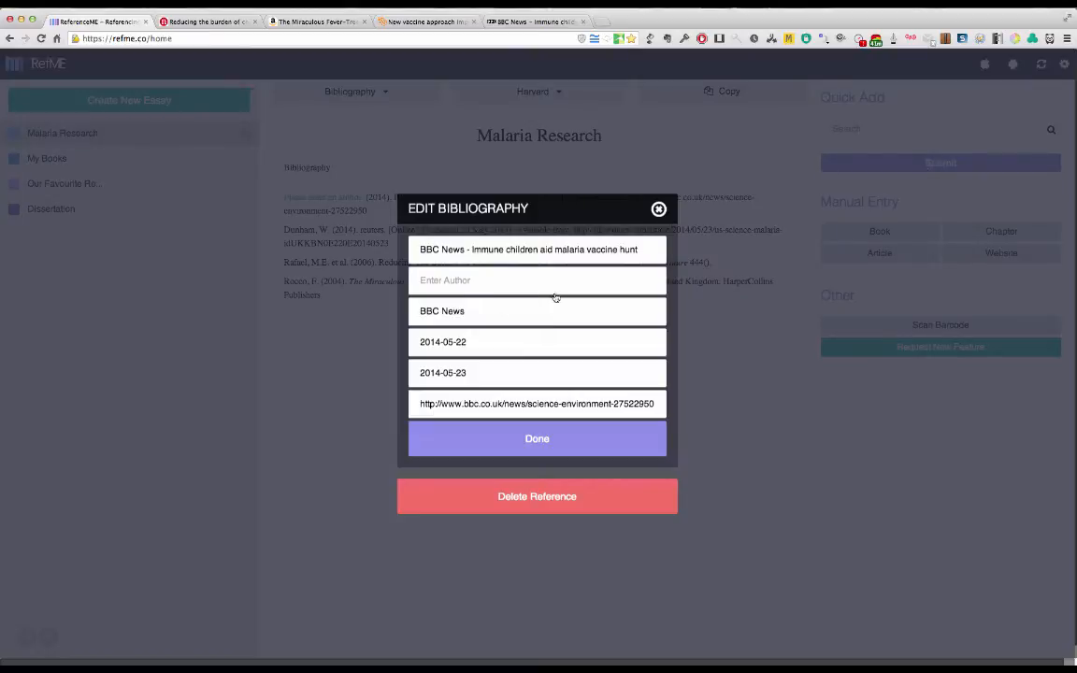
Step: Enter the author's full name in the BBC News reference, accept its details and refresh the bibliography
{"action": "left_click", "coordinate": [453, 285]}
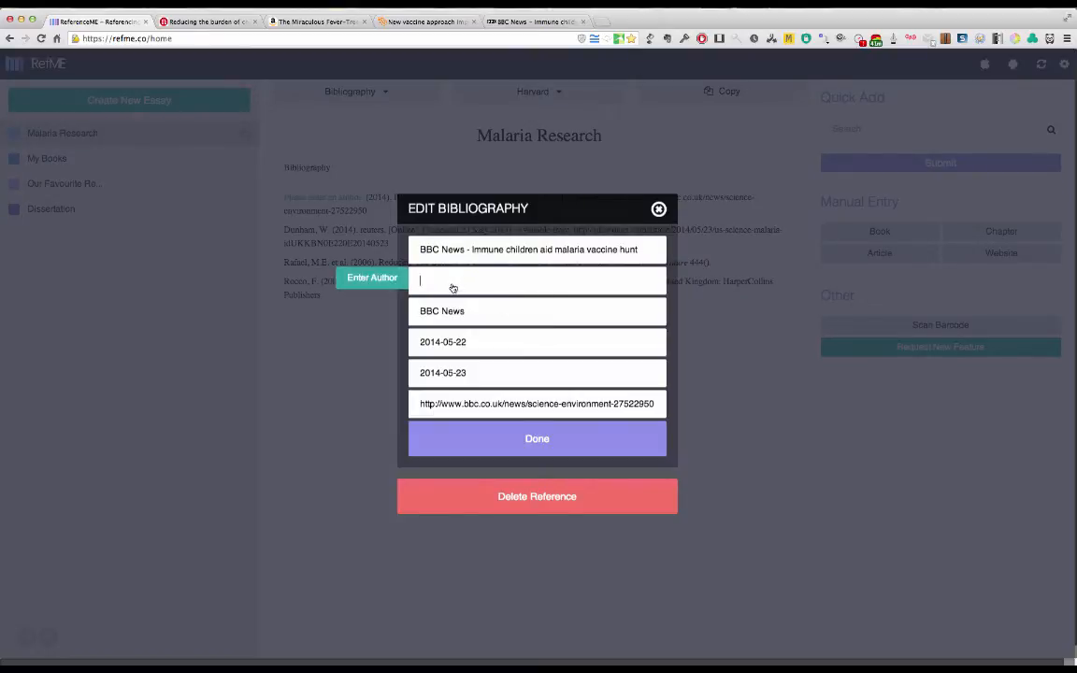
{"action": "type", "text": "Rebec"}
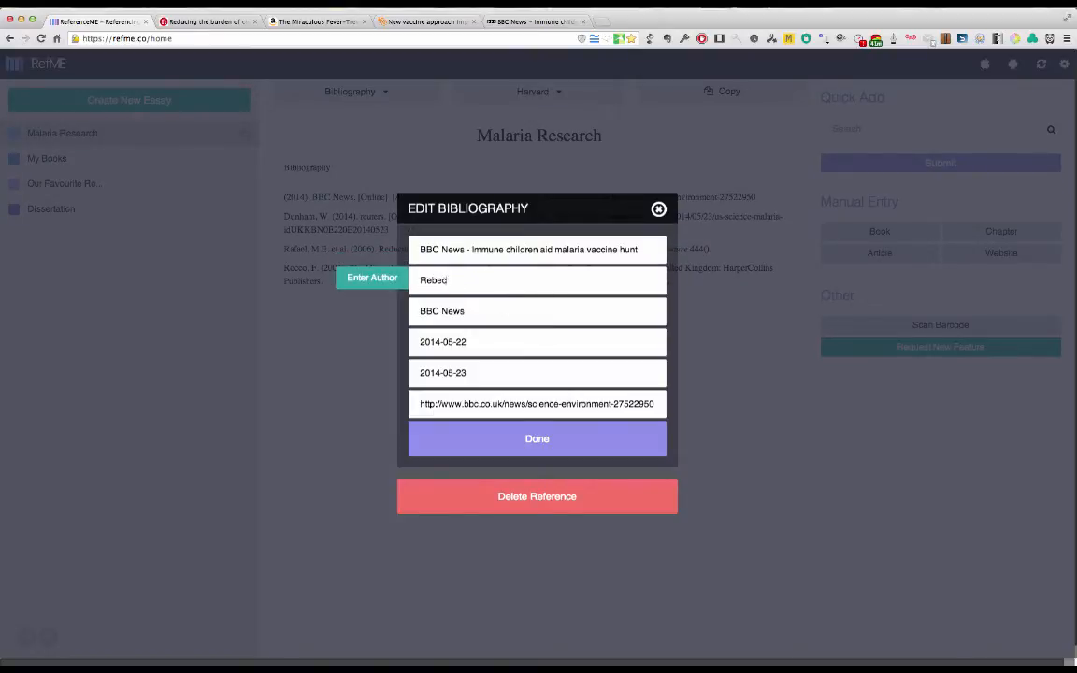
{"action": "type", "text": "ca Morelle"}
{"action": "left_click", "coordinate": [484, 352]}
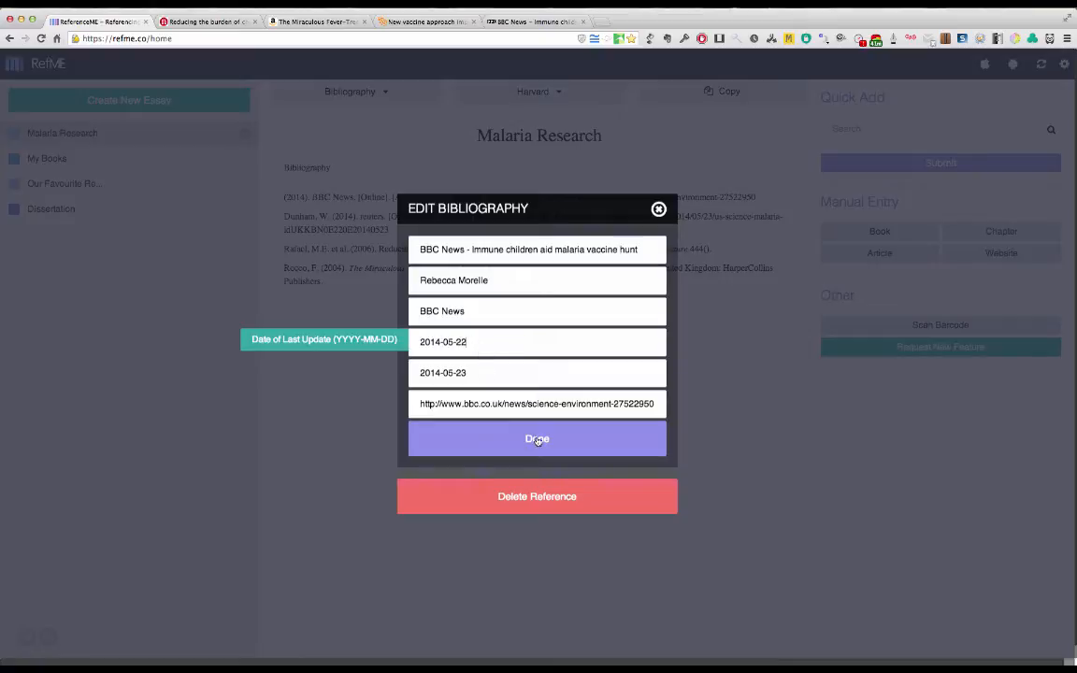
{"action": "left_click", "coordinate": [537, 439]}
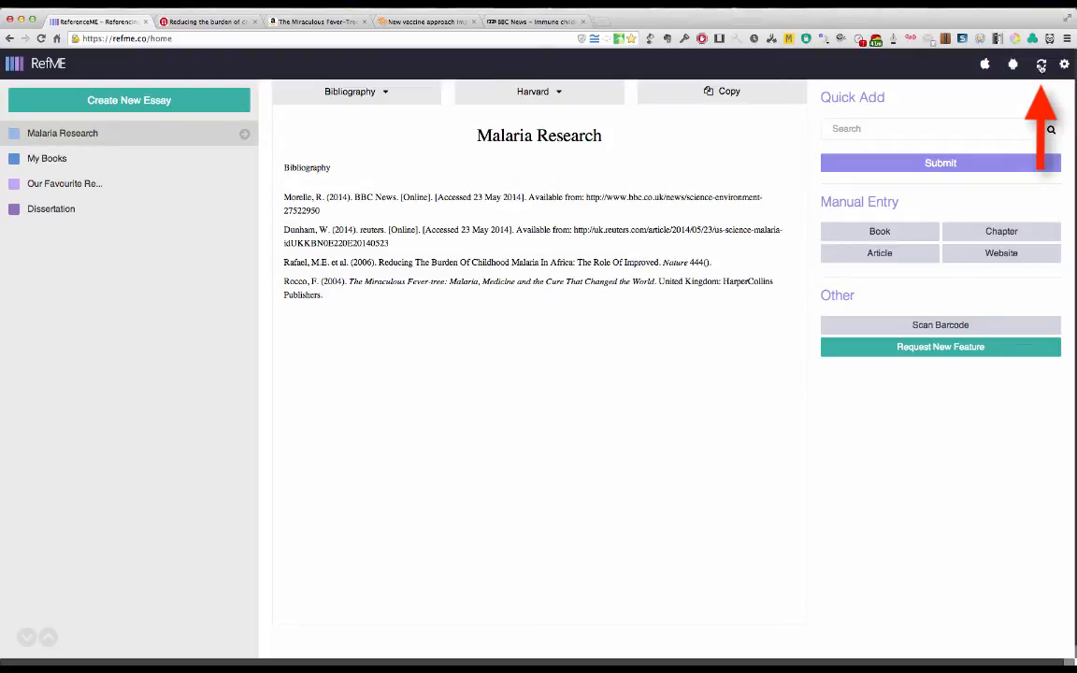
{"action": "left_click", "coordinate": [1041, 66]}
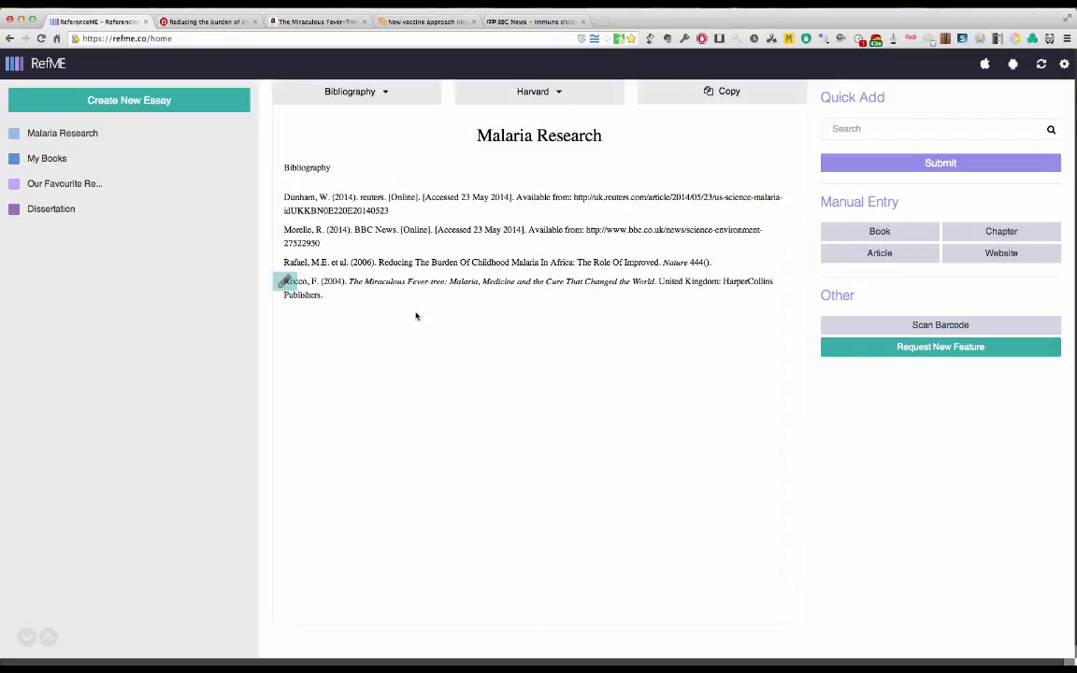
Step: Display the in-text citations for Malaria Research and return to the bibliography view
{"action": "left_click", "coordinate": [380, 96]}
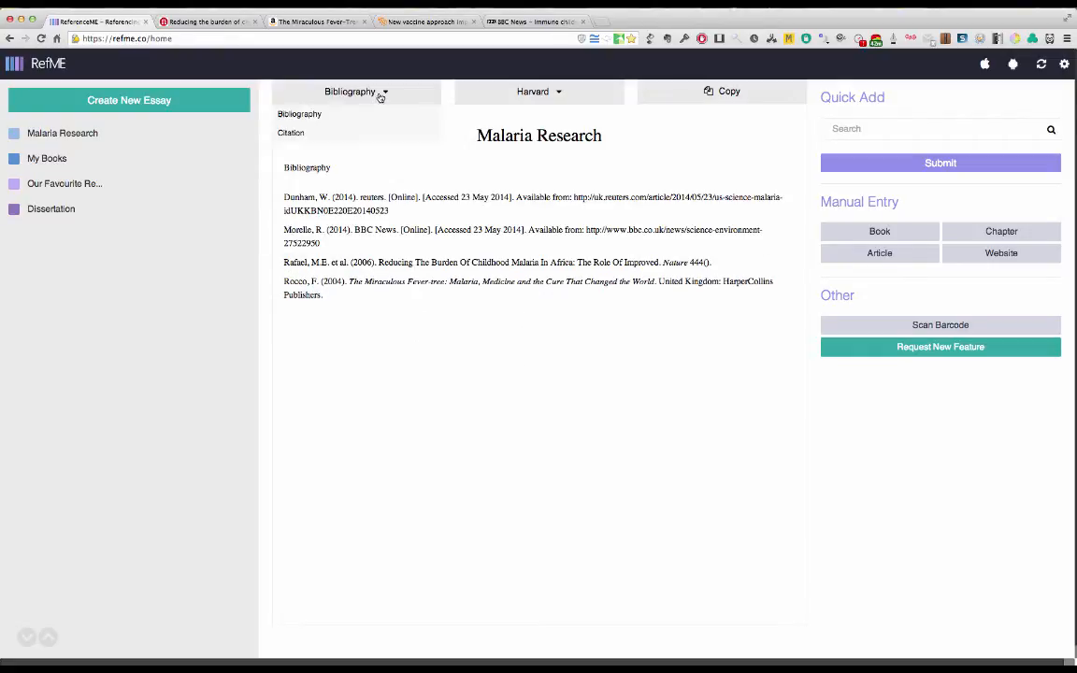
{"action": "left_click", "coordinate": [298, 133]}
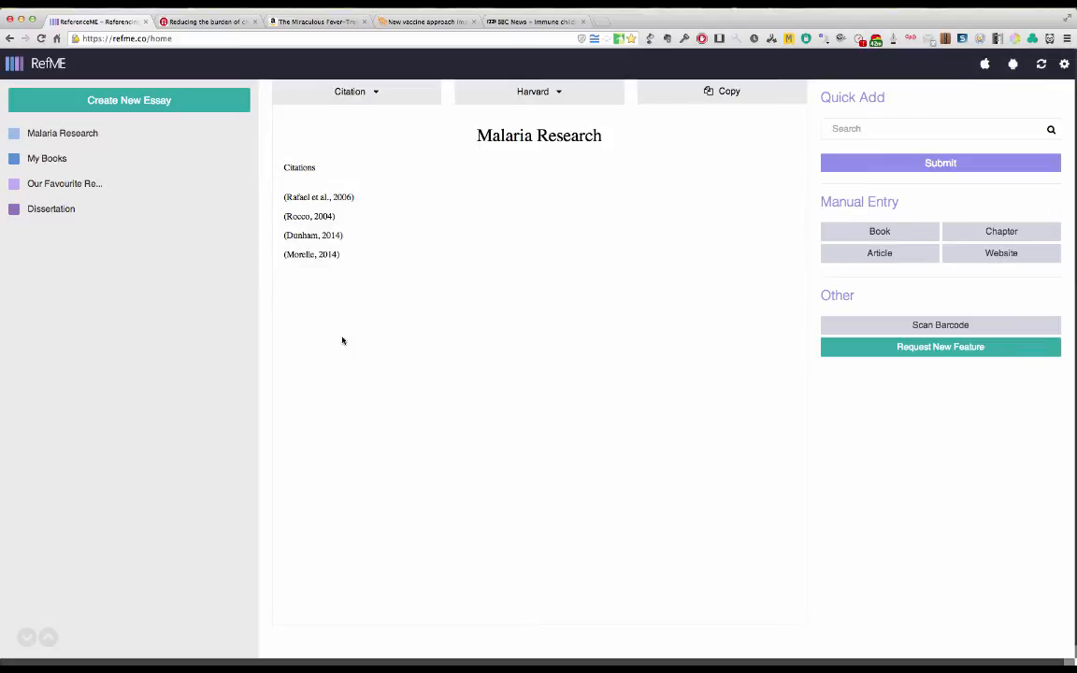
{"action": "left_click", "coordinate": [369, 95]}
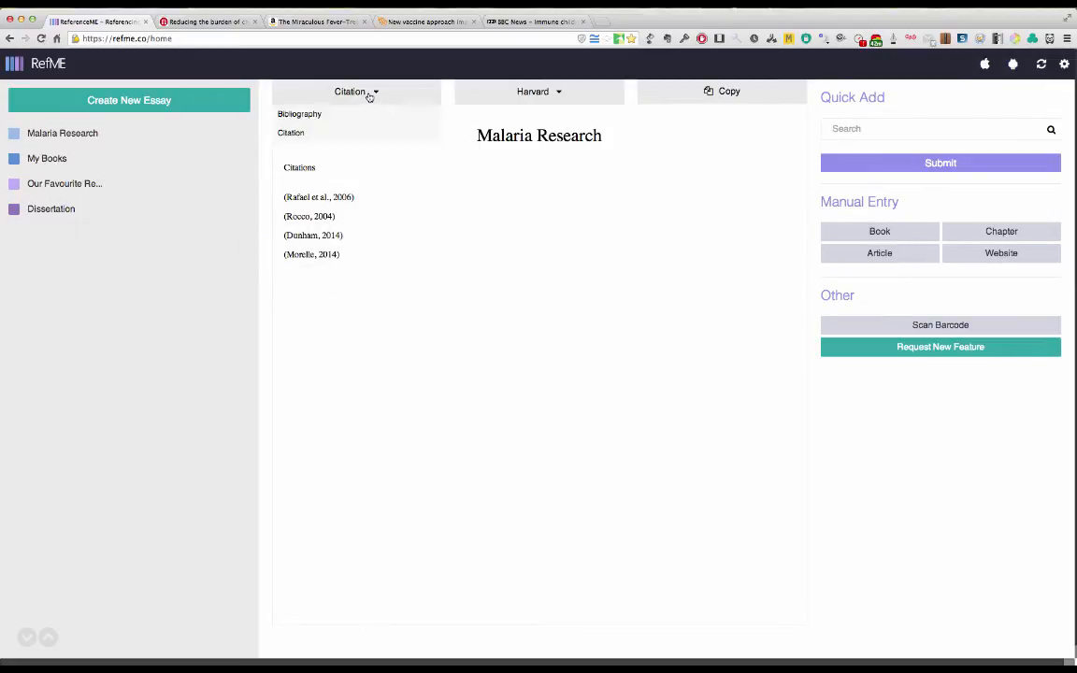
{"action": "left_click", "coordinate": [318, 114]}
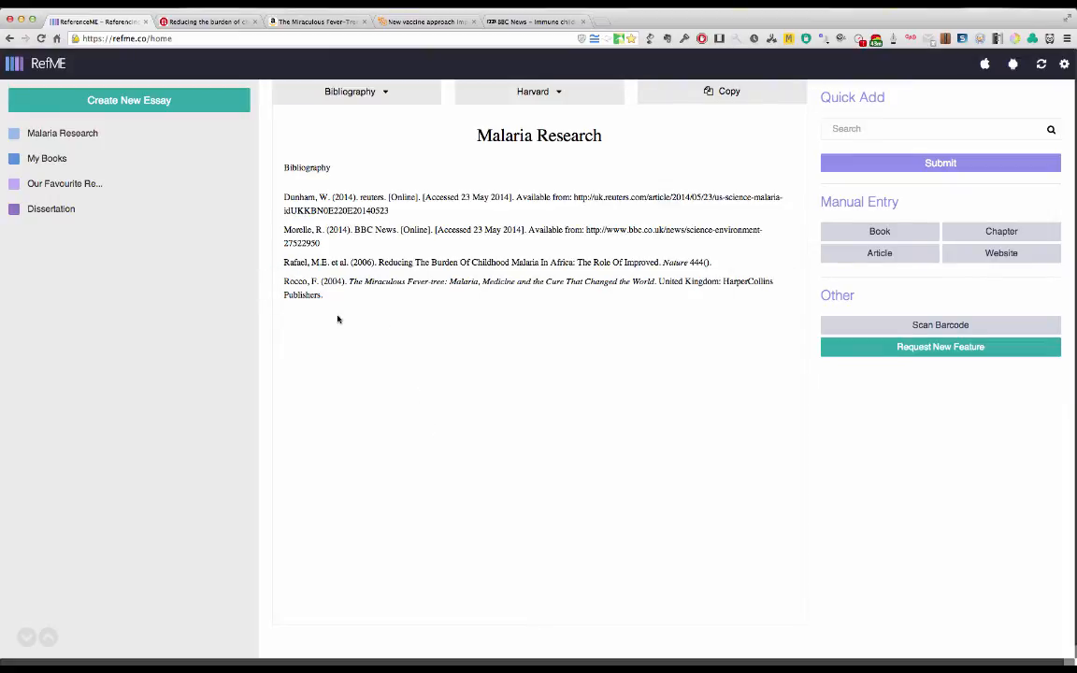
Step: Copy all the references listed in the Malaria Research bibliography, without the heading
{"action": "left_click_drag", "start_coordinate": [340, 308], "coordinate": [276, 202]}
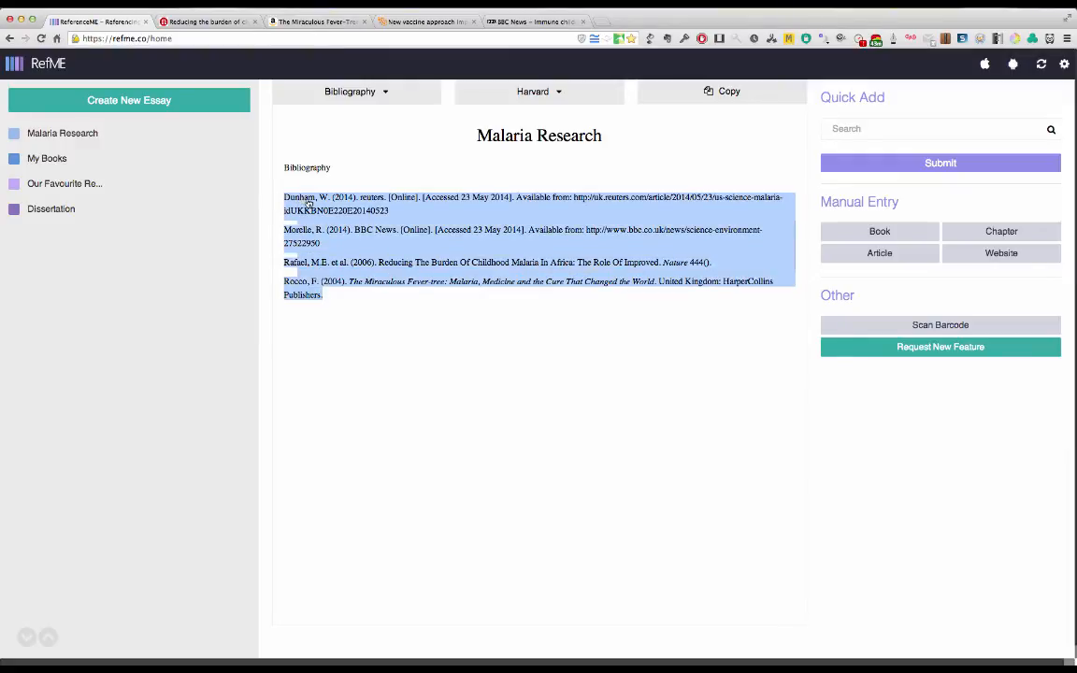
{"action": "right_click", "coordinate": [275, 179]}
{"action": "left_click", "coordinate": [286, 185]}
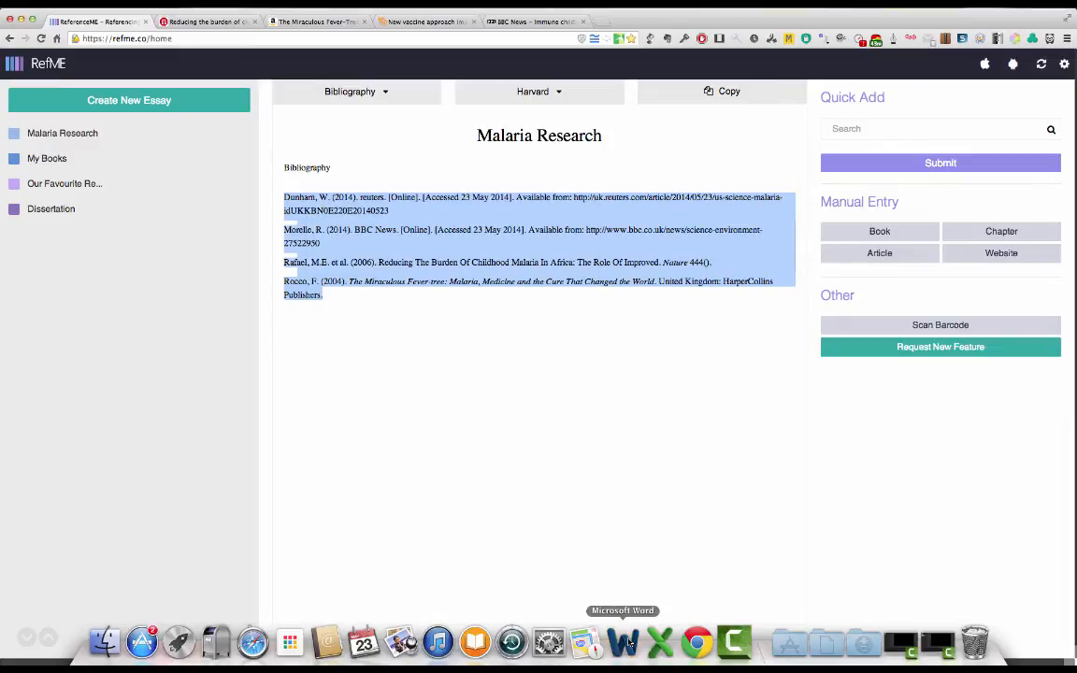
Step: Switch to Microsoft Word and paste the copied references below the Bibliography heading in Document2
{"action": "left_click", "coordinate": [628, 642]}
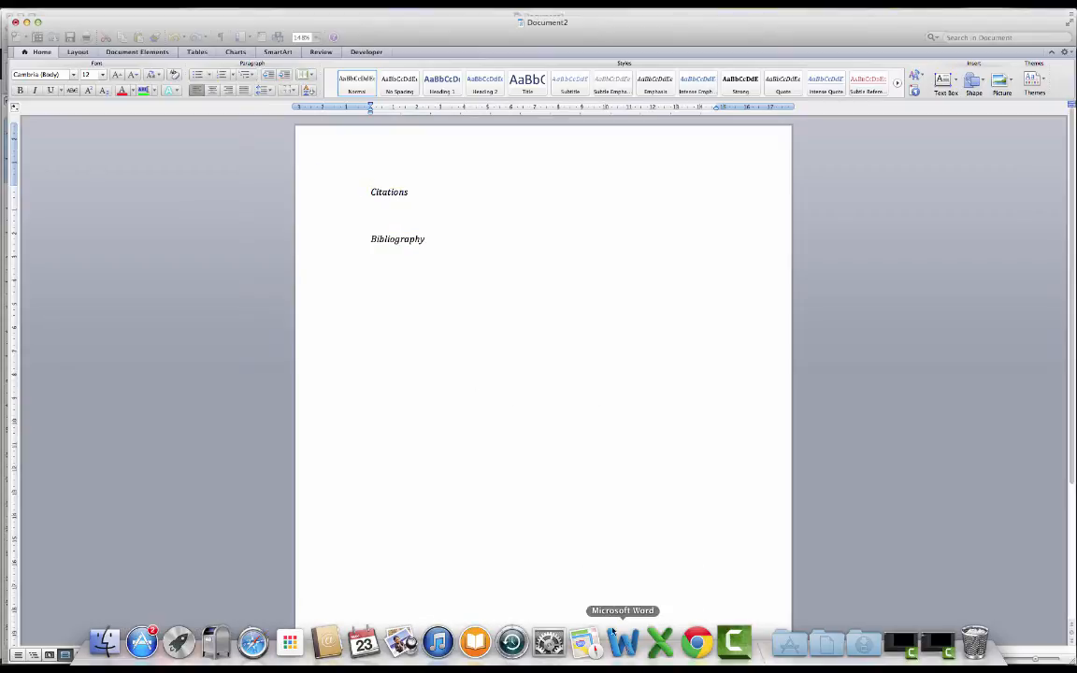
{"action": "left_click", "coordinate": [372, 264]}
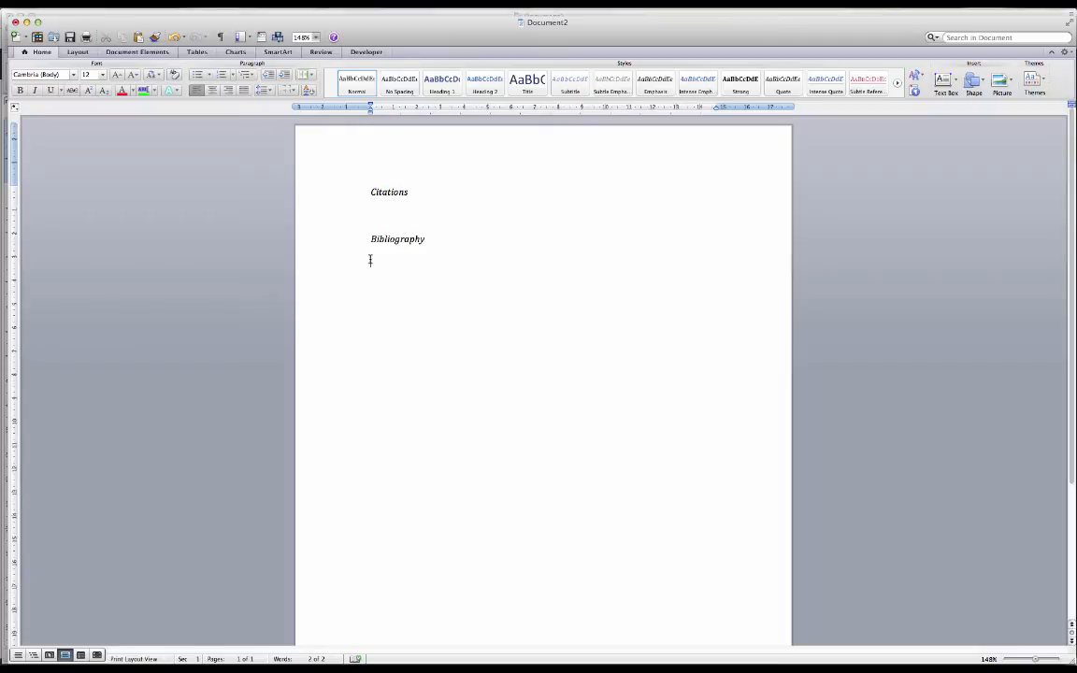
{"action": "right_click", "coordinate": [370, 262]}
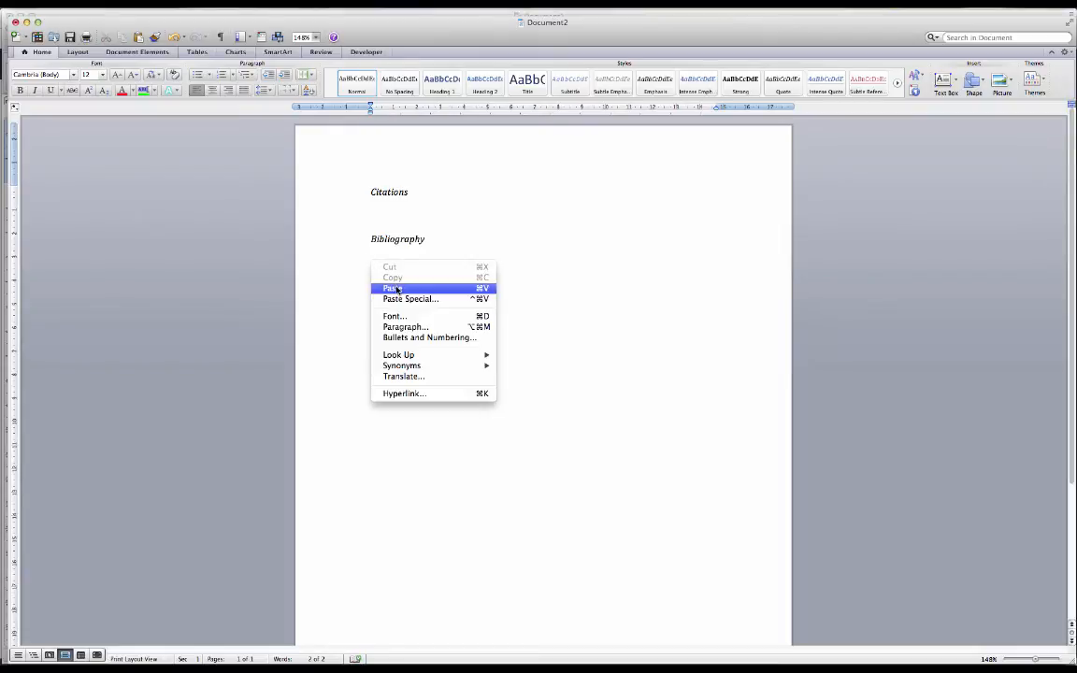
{"action": "left_click", "coordinate": [396, 289]}
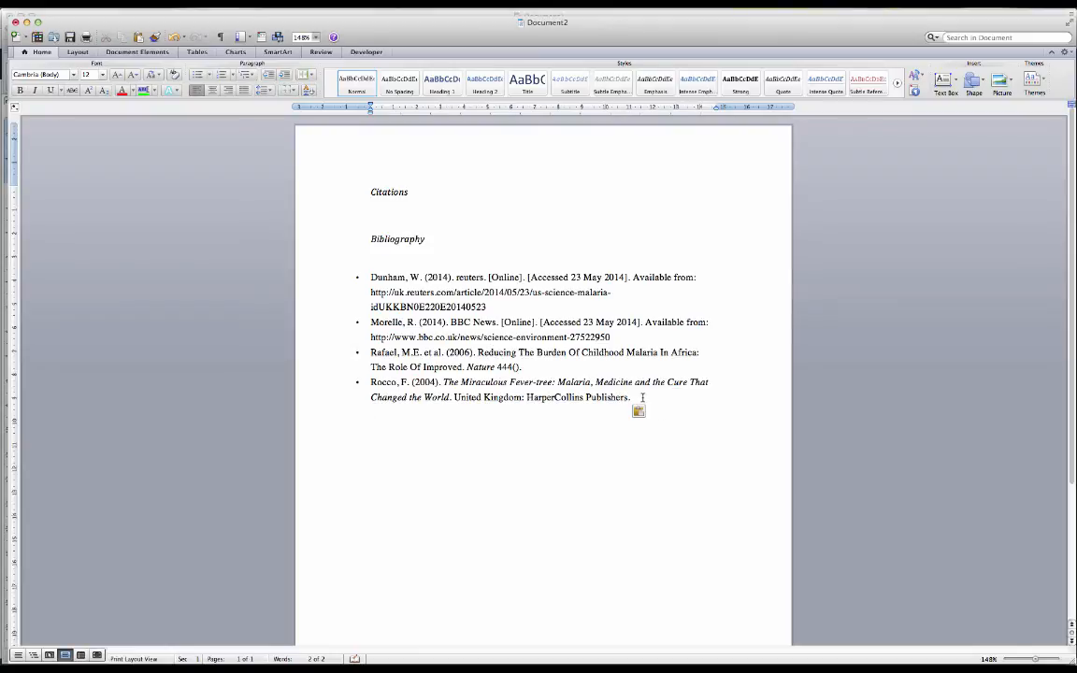
Step: Convert the four pasted bibliography references from bullets to a numbered list
{"action": "left_click_drag", "start_coordinate": [642, 397], "coordinate": [363, 278]}
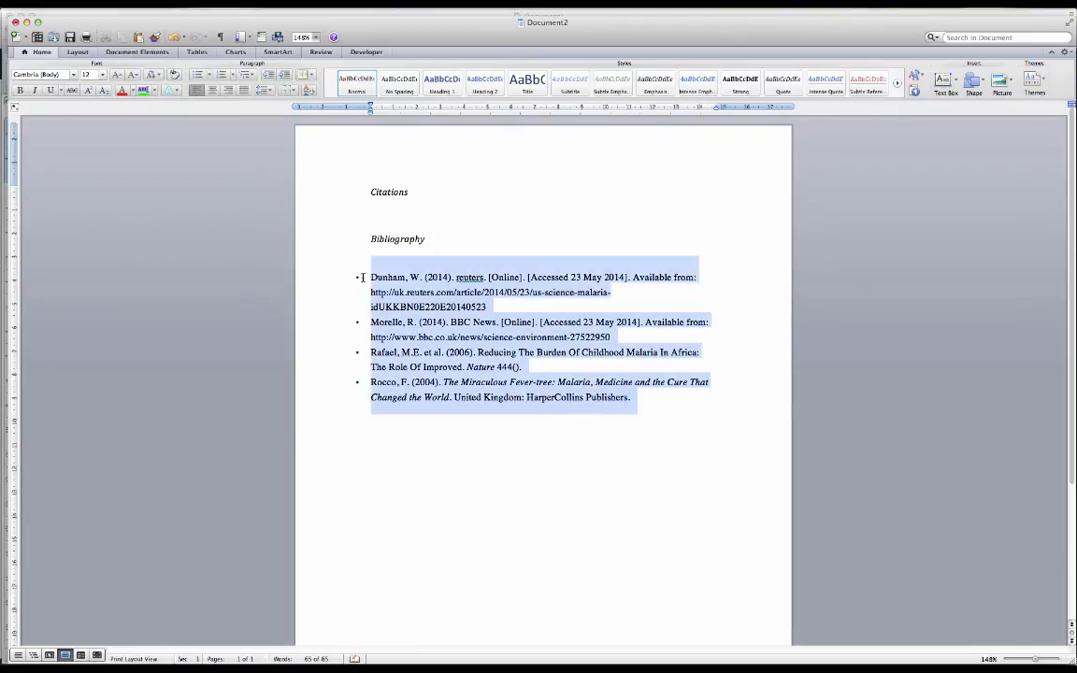
{"action": "left_click", "coordinate": [223, 76]}
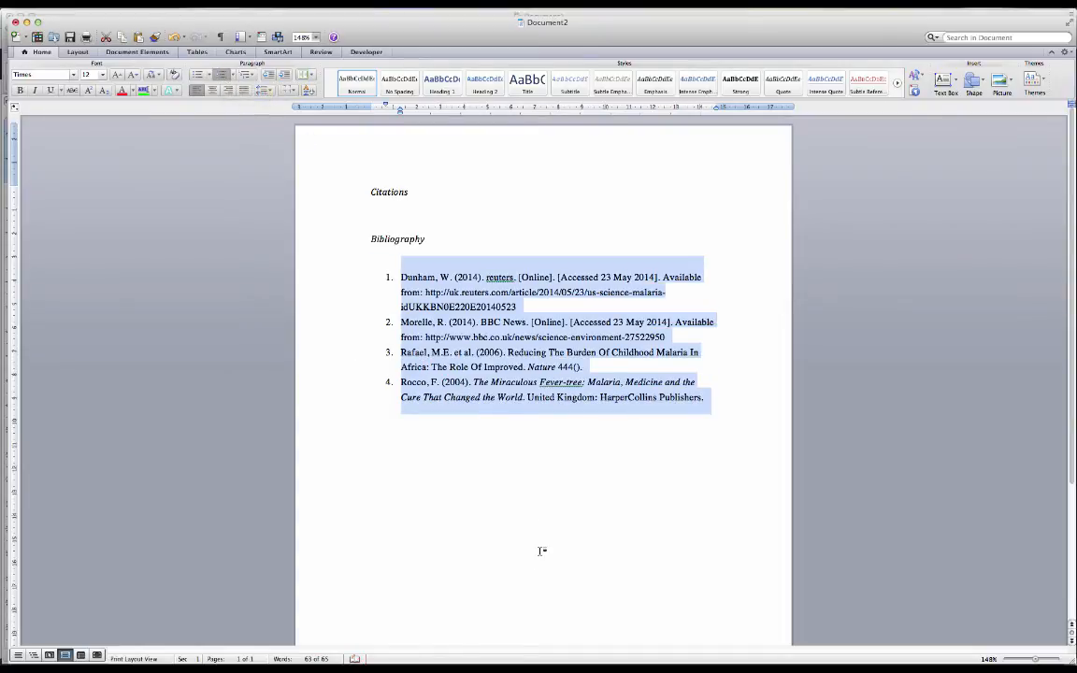
{"action": "left_click", "coordinate": [541, 487]}
Step: Switch to RefME in Google Chrome, display the Malaria Research citations and copy all the in-text citations without the heading
{"action": "mouse_move", "coordinate": [577, 645]}
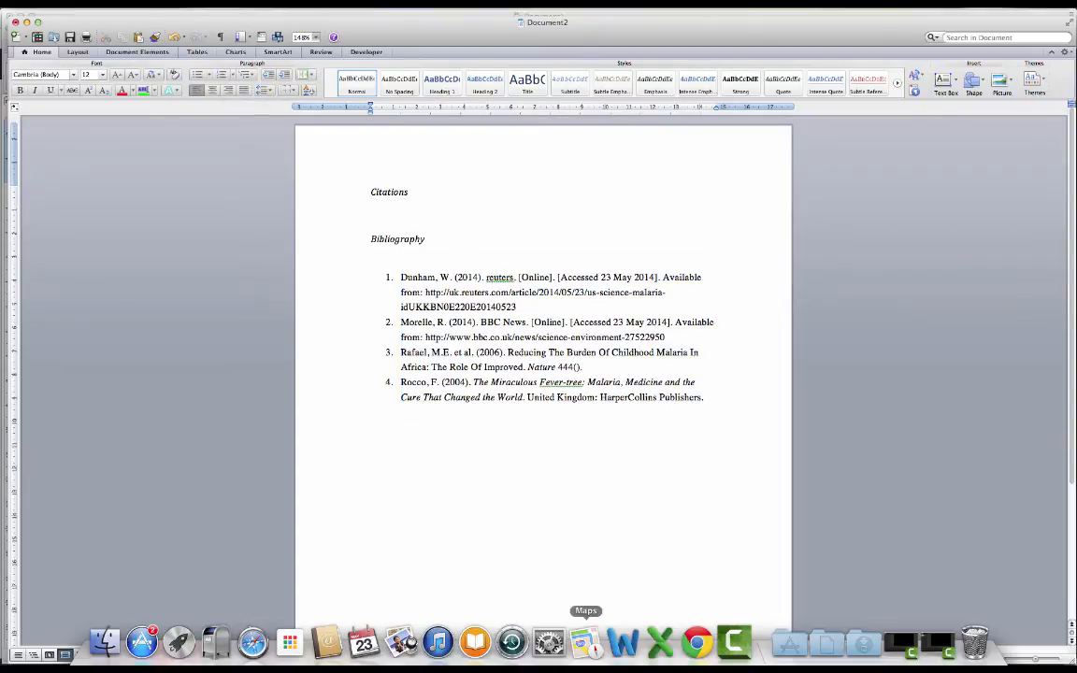
{"action": "left_click", "coordinate": [691, 650]}
{"action": "left_click", "coordinate": [370, 96]}
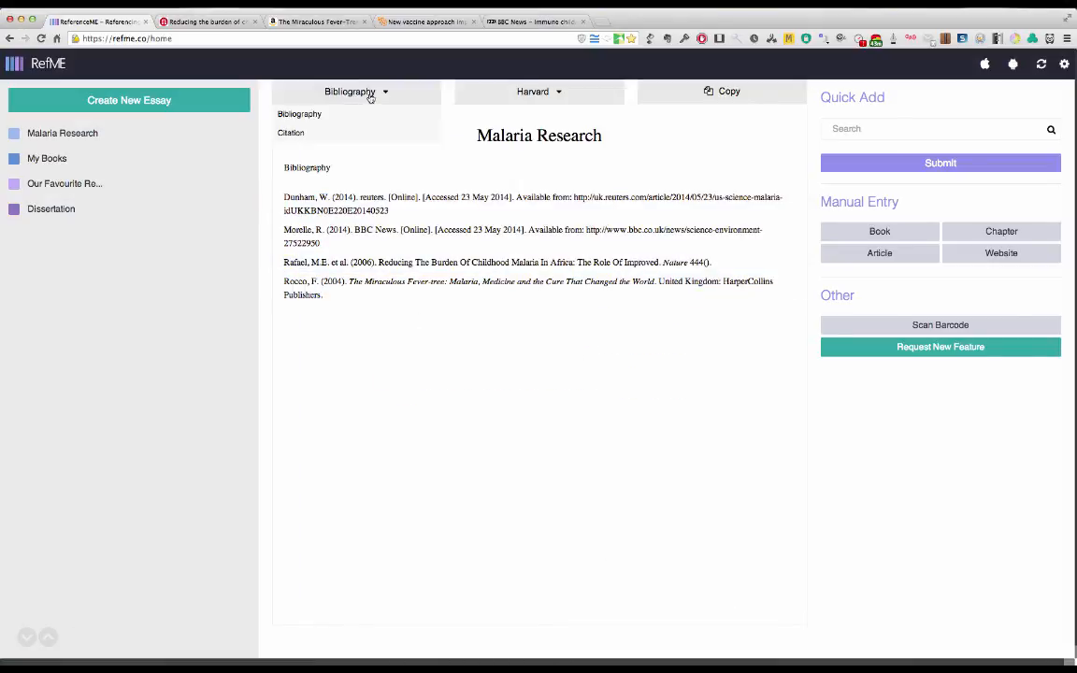
{"action": "left_click", "coordinate": [317, 138]}
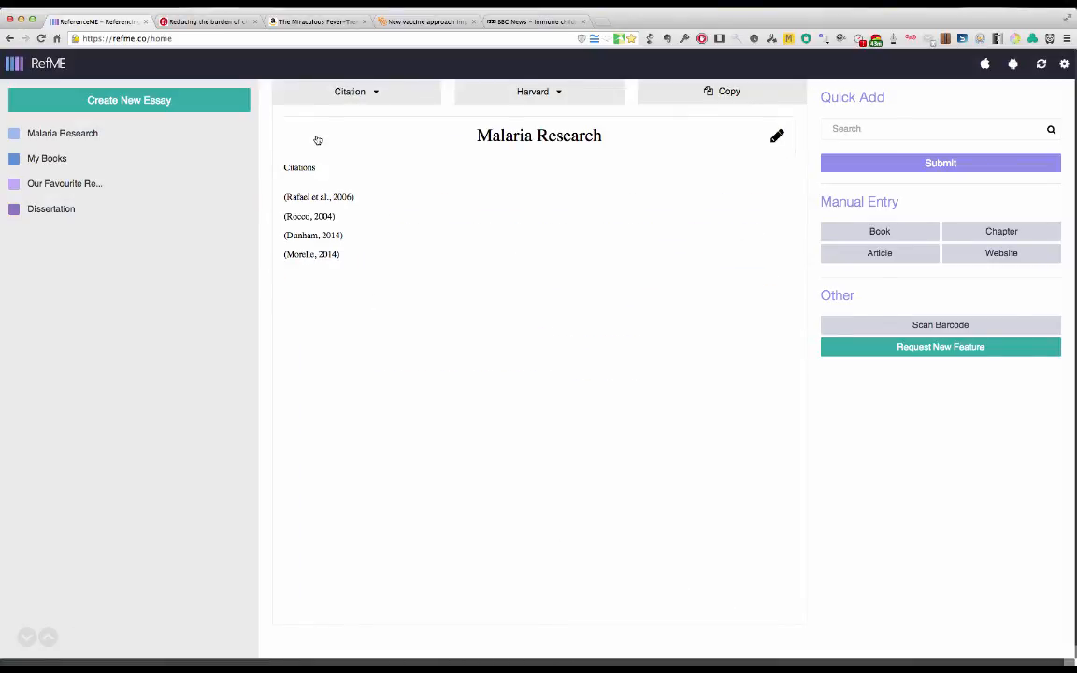
{"action": "left_click_drag", "start_coordinate": [332, 287], "coordinate": [277, 206]}
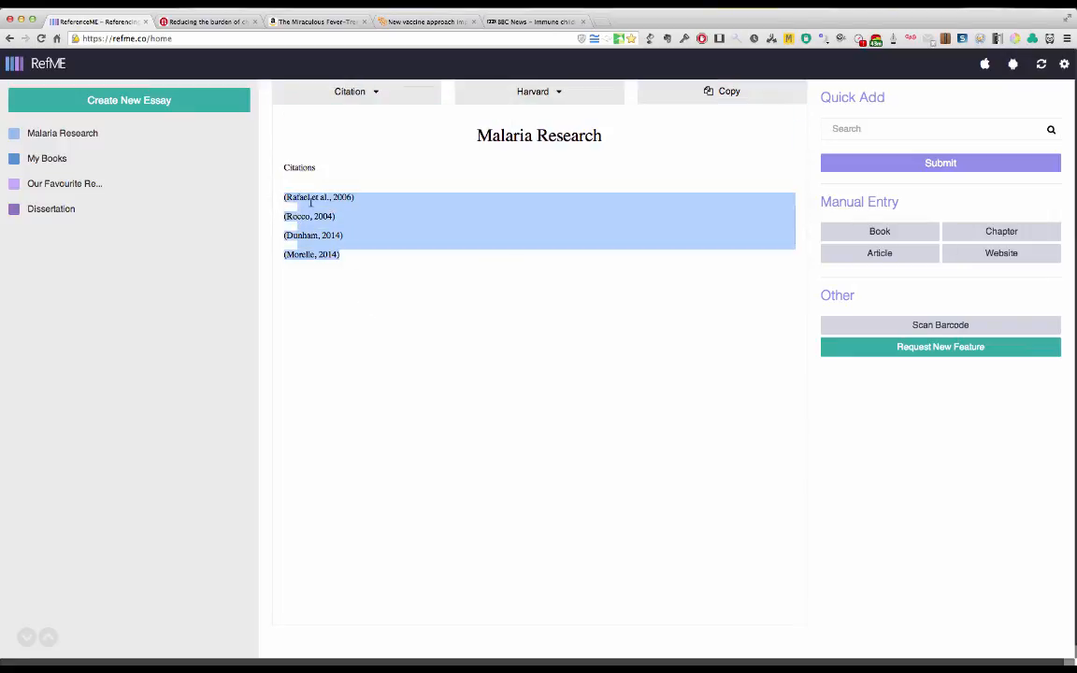
{"action": "right_click", "coordinate": [363, 223]}
{"action": "left_click", "coordinate": [381, 226]}
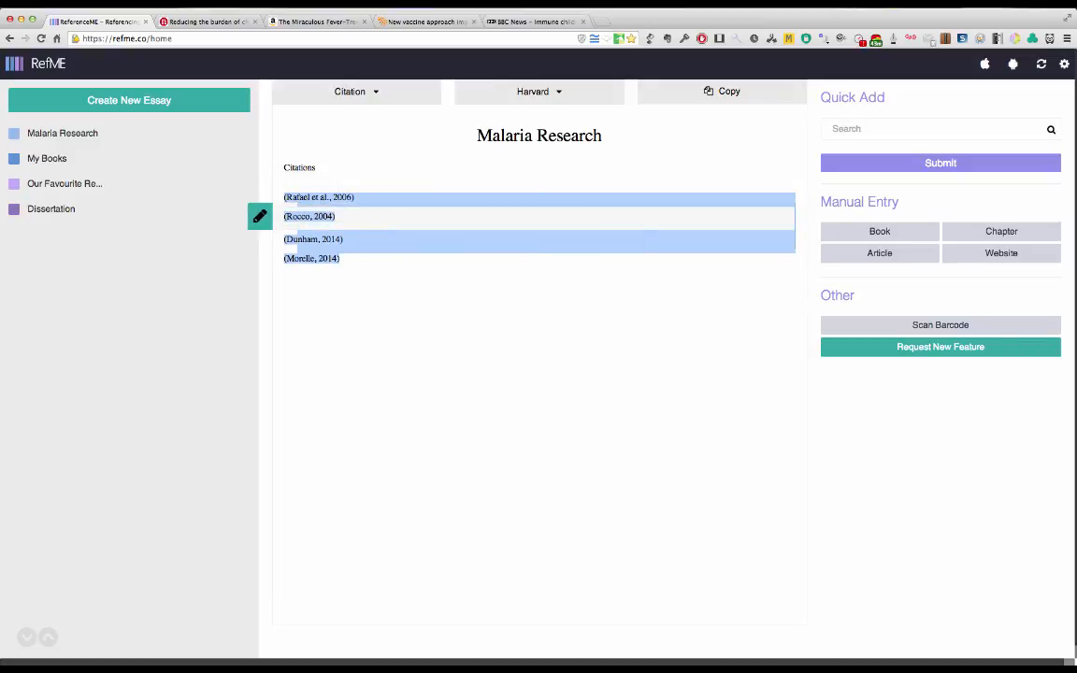
Step: Switch to Microsoft Word and paste the copied in-text citations between the Citations and Bibliography headings
{"action": "mouse_move", "coordinate": [661, 656]}
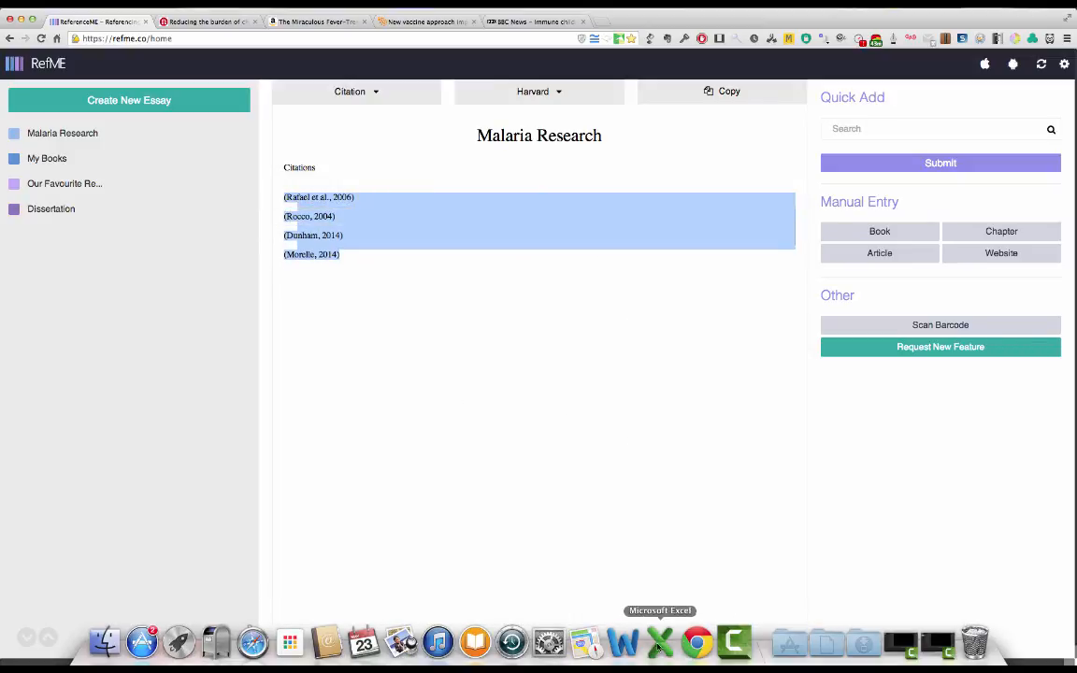
{"action": "left_click", "coordinate": [622, 642]}
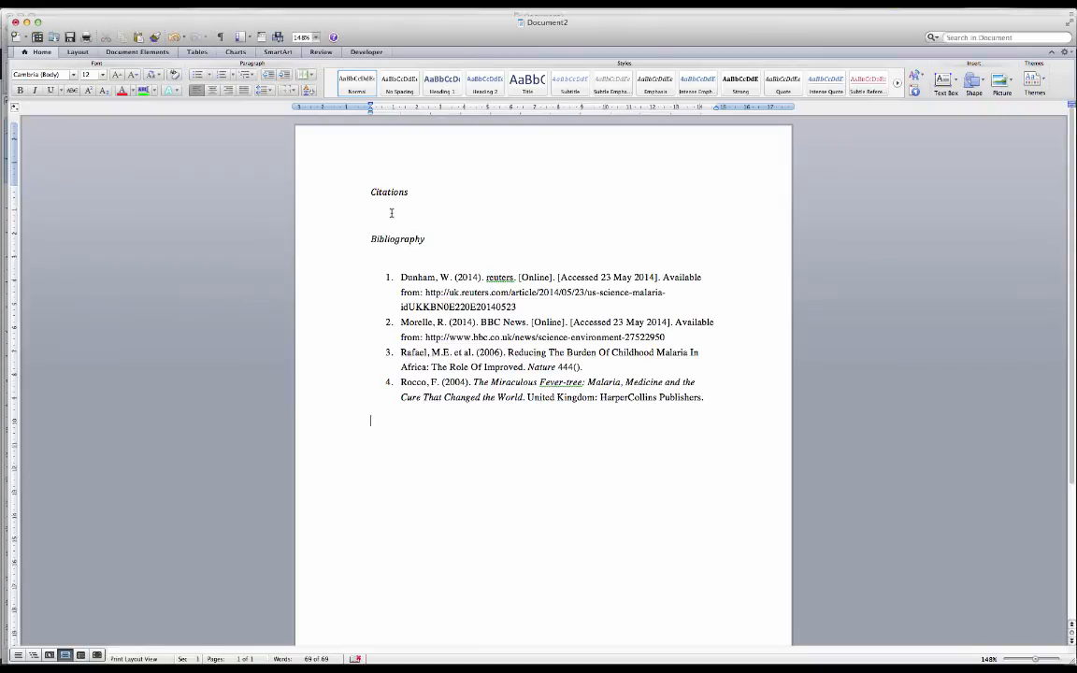
{"action": "right_click", "coordinate": [391, 212]}
{"action": "left_click", "coordinate": [425, 232]}
{"action": "left_click", "coordinate": [510, 566]}
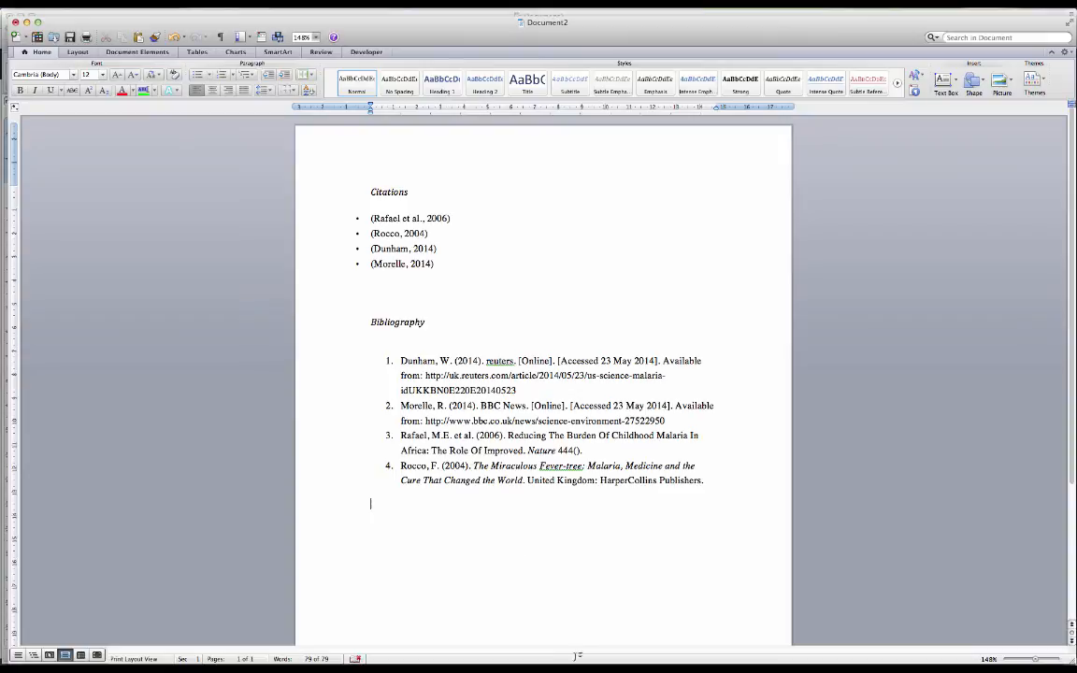
Step: Switch to RefME in Google Chrome and change Malaria Research from the citation view back to the bibliography view
{"action": "mouse_move", "coordinate": [732, 666]}
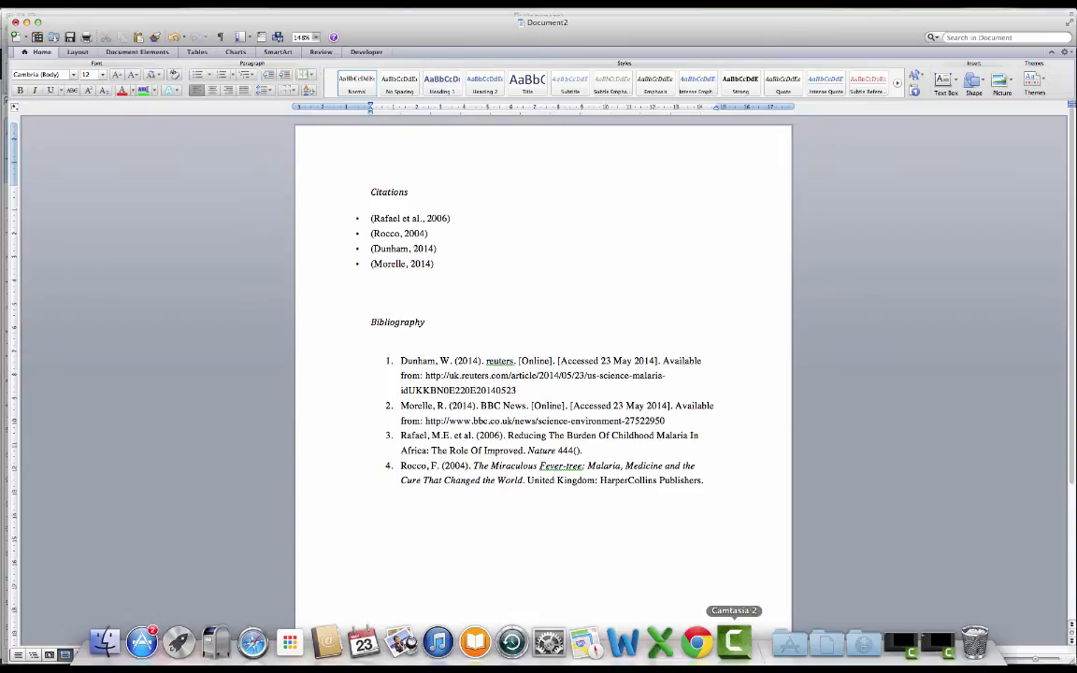
{"action": "left_click", "coordinate": [698, 647]}
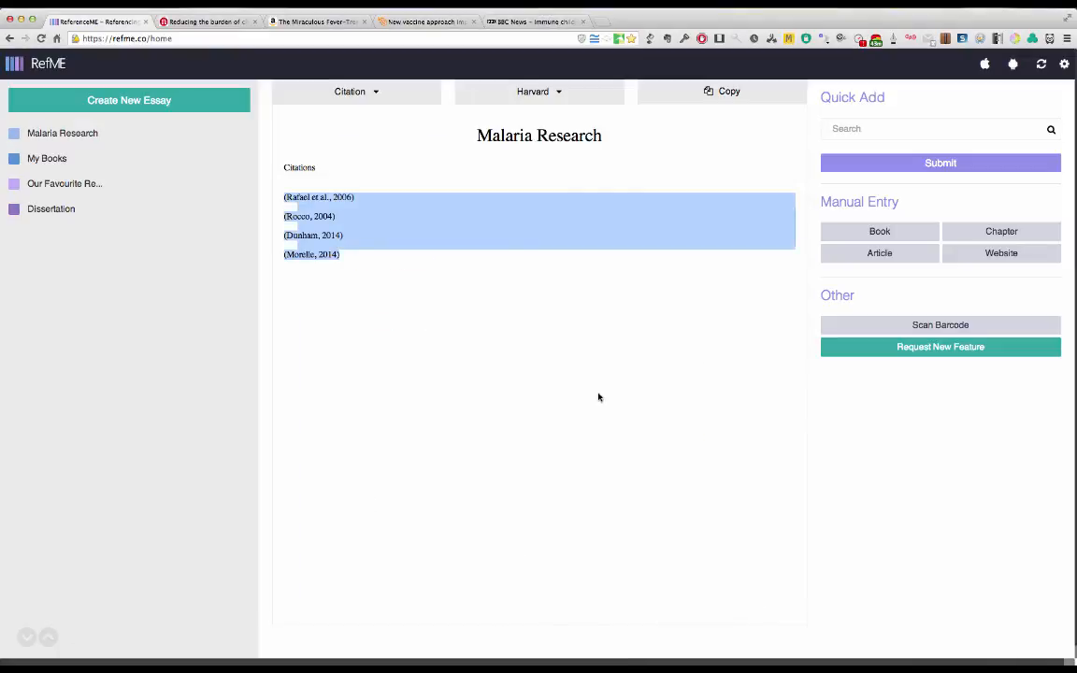
{"action": "left_click", "coordinate": [598, 397]}
{"action": "left_click", "coordinate": [364, 95]}
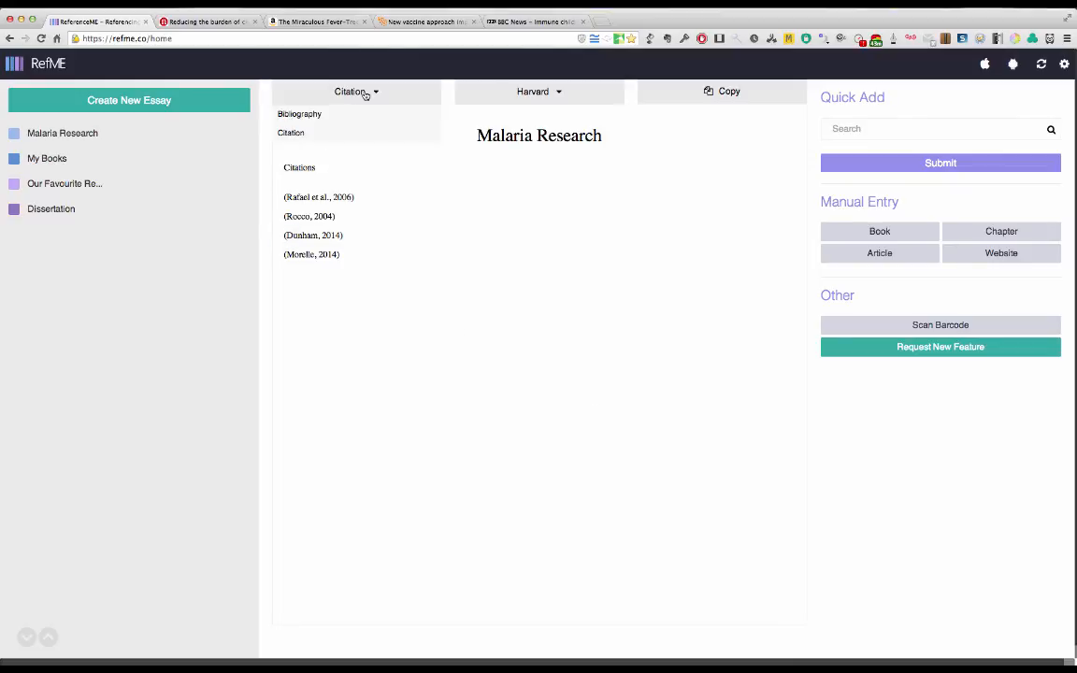
{"action": "left_click", "coordinate": [327, 135]}
{"action": "left_click", "coordinate": [370, 93]}
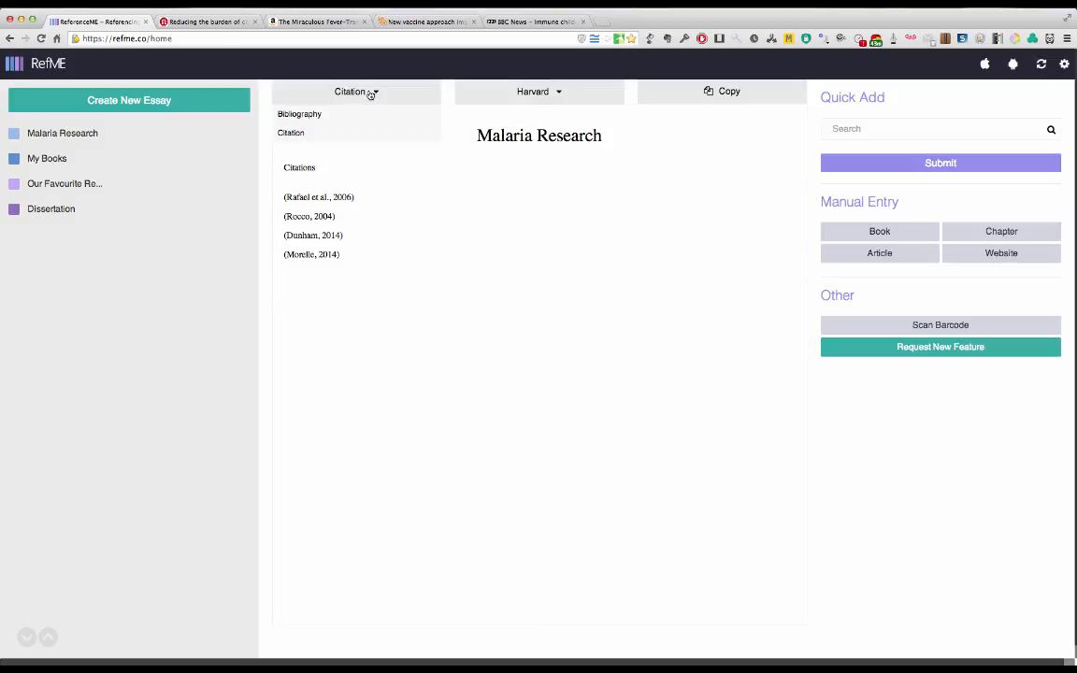
{"action": "left_click", "coordinate": [285, 113]}
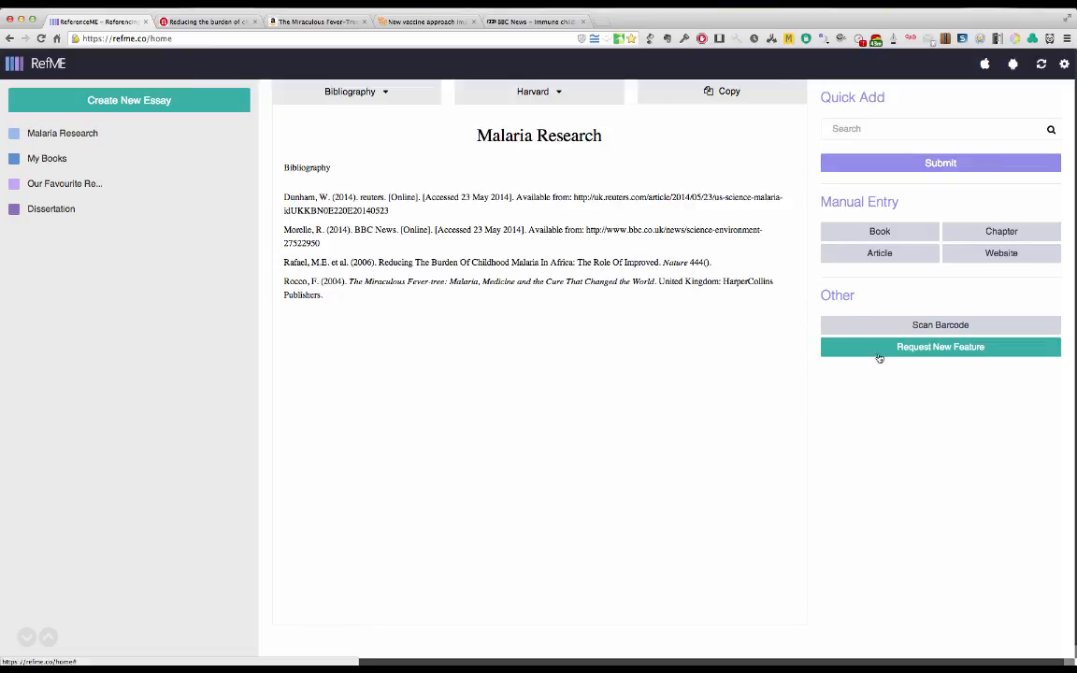
Step: View the information about barcode scanning in RefME and close it
{"action": "left_click", "coordinate": [919, 327]}
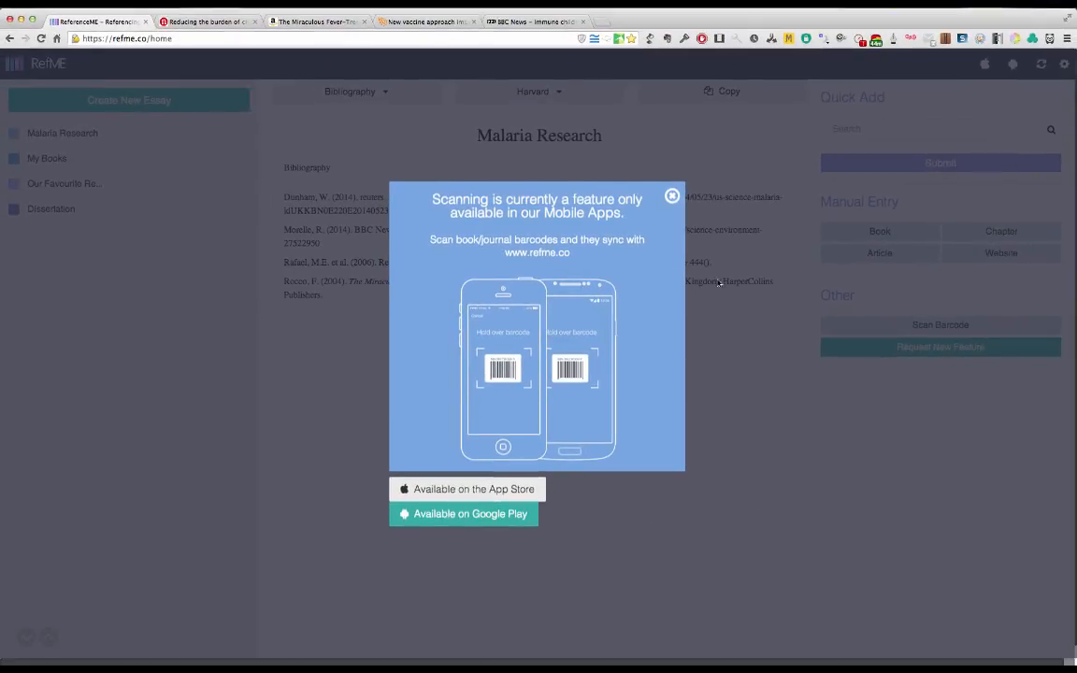
{"action": "left_click", "coordinate": [672, 196]}
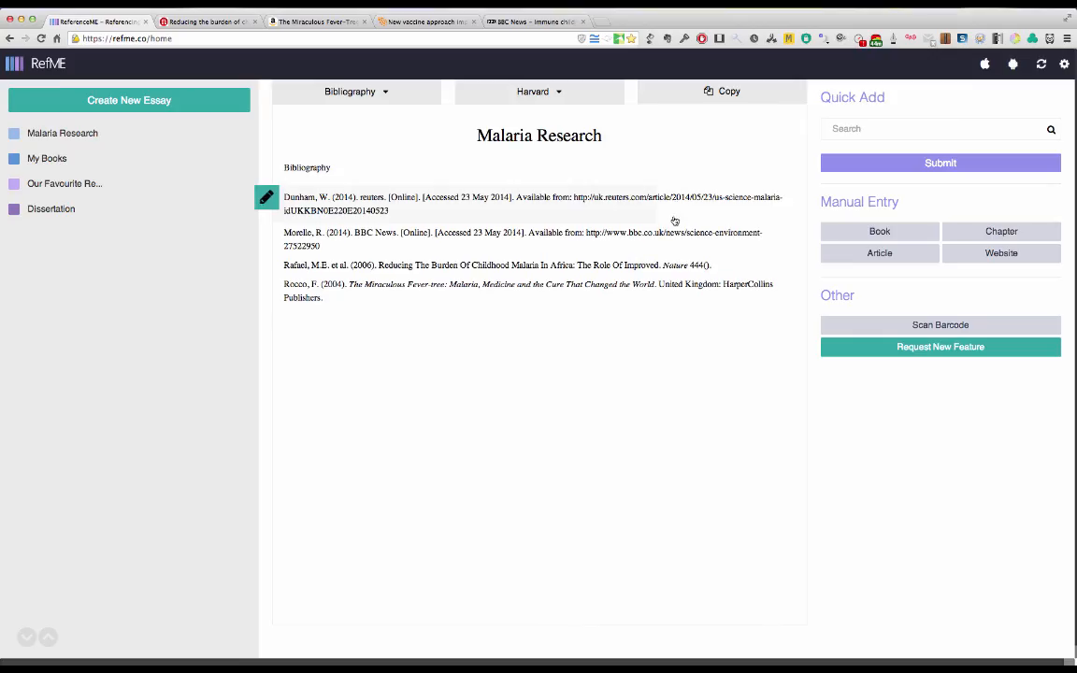